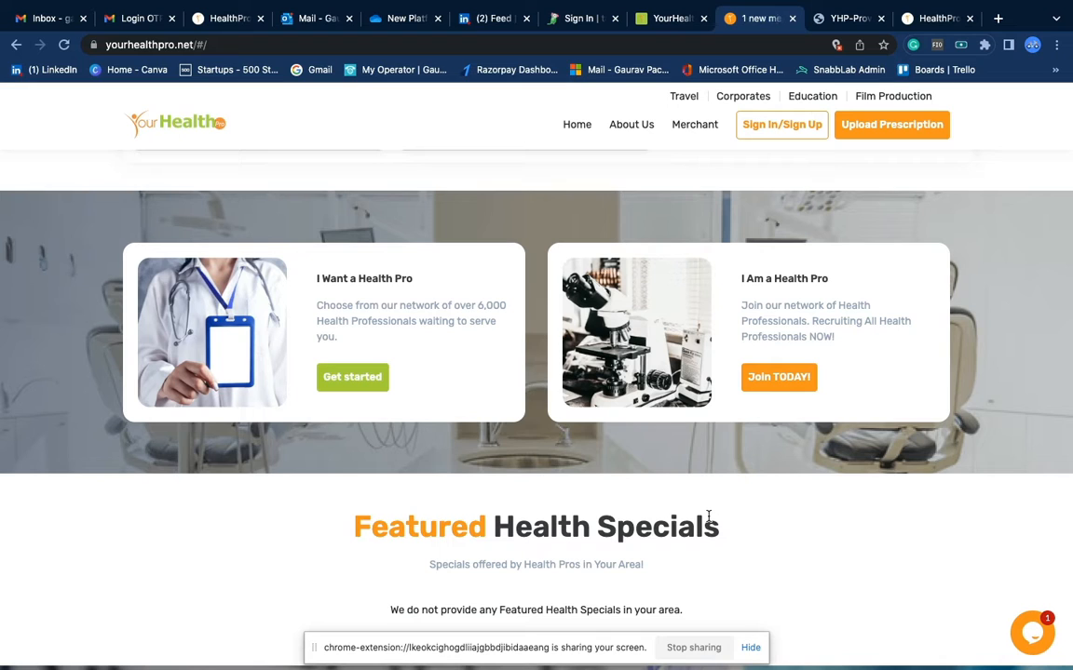
Search Google for yourhealthpro, open the site, and follow Join TODAY under 'I Am a Health Pro'
{"action": "left_click", "coordinate": [313, 45]}
{"action": "type", "text": "yourhealth"}
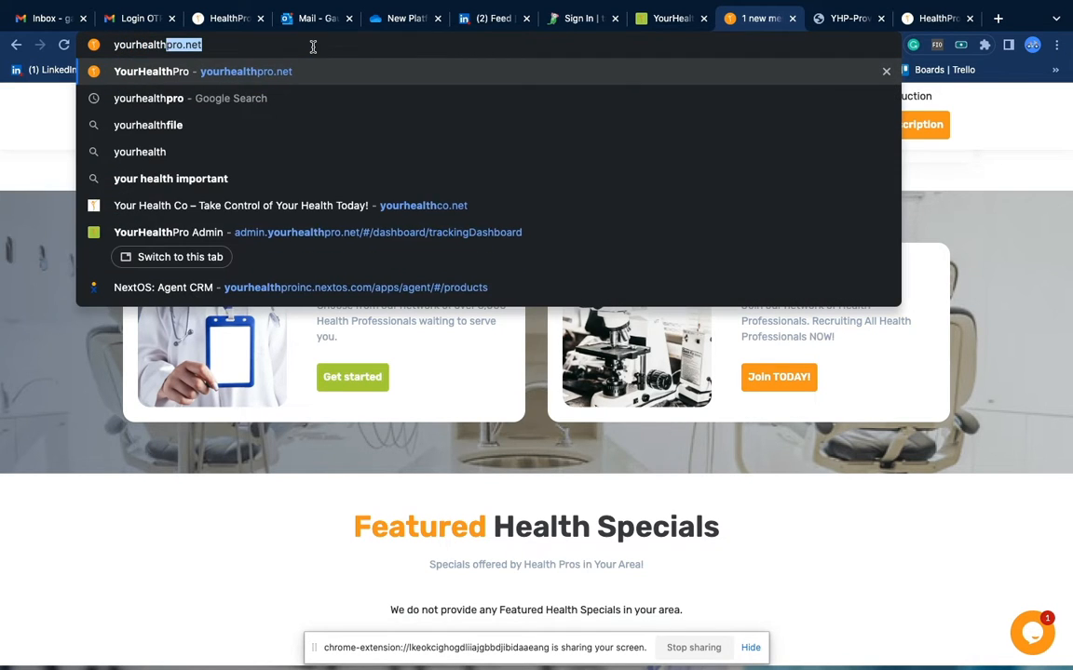
{"action": "type", "text": "pro"}
{"action": "key", "text": "Delete"}
{"action": "key", "text": "Return"}
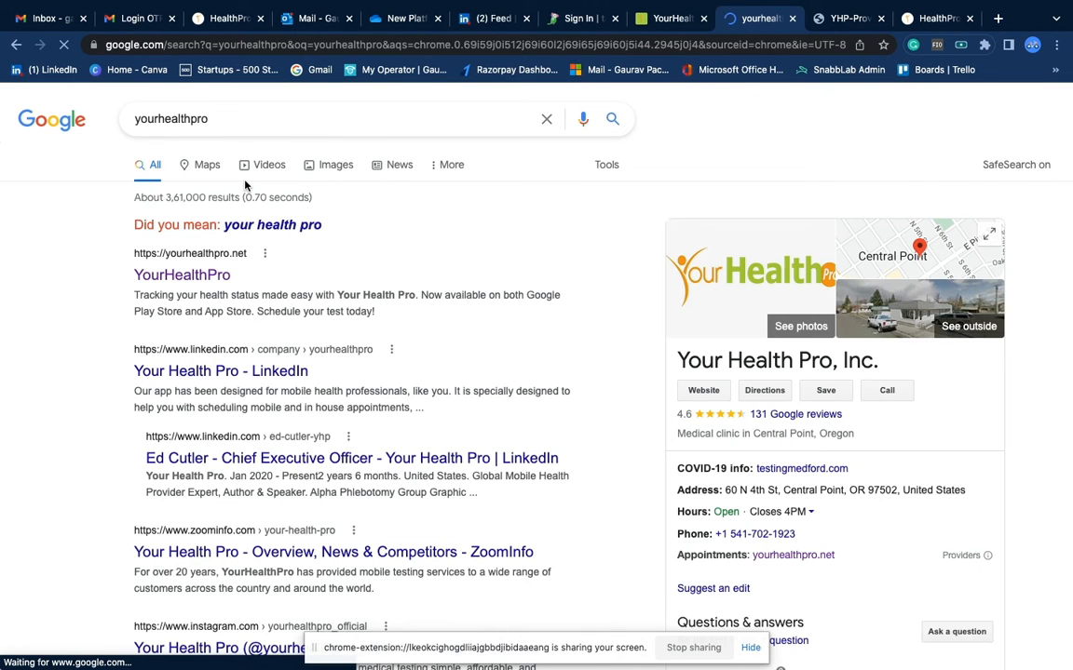
{"action": "left_click", "coordinate": [193, 277]}
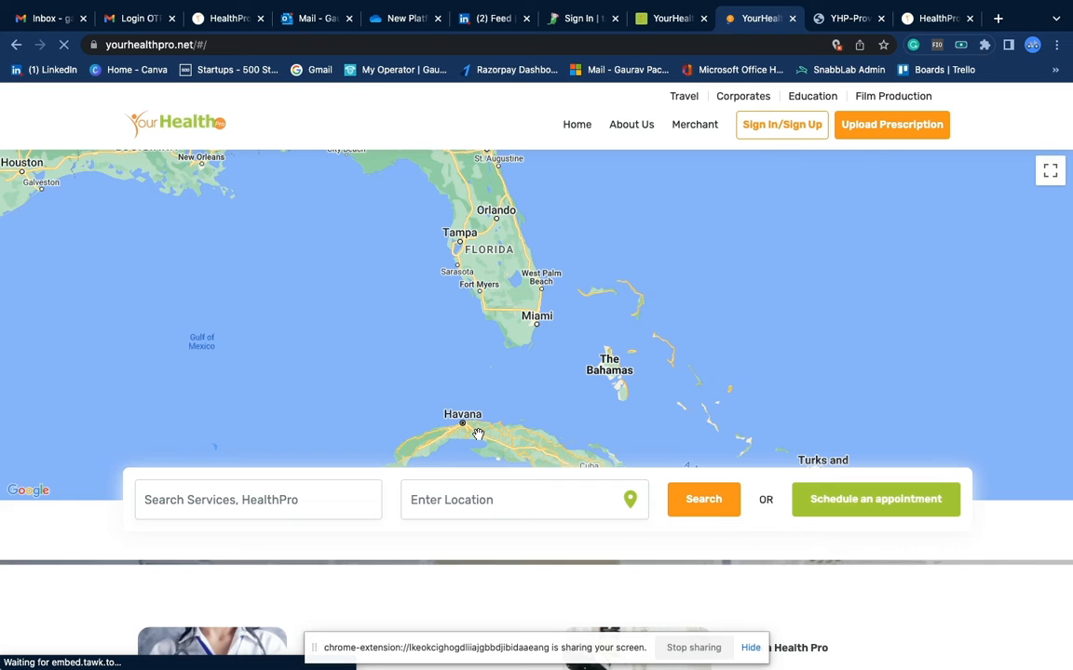
{"action": "scroll", "coordinate": [636, 553], "scroll_direction": "down", "scroll_amount": 4}
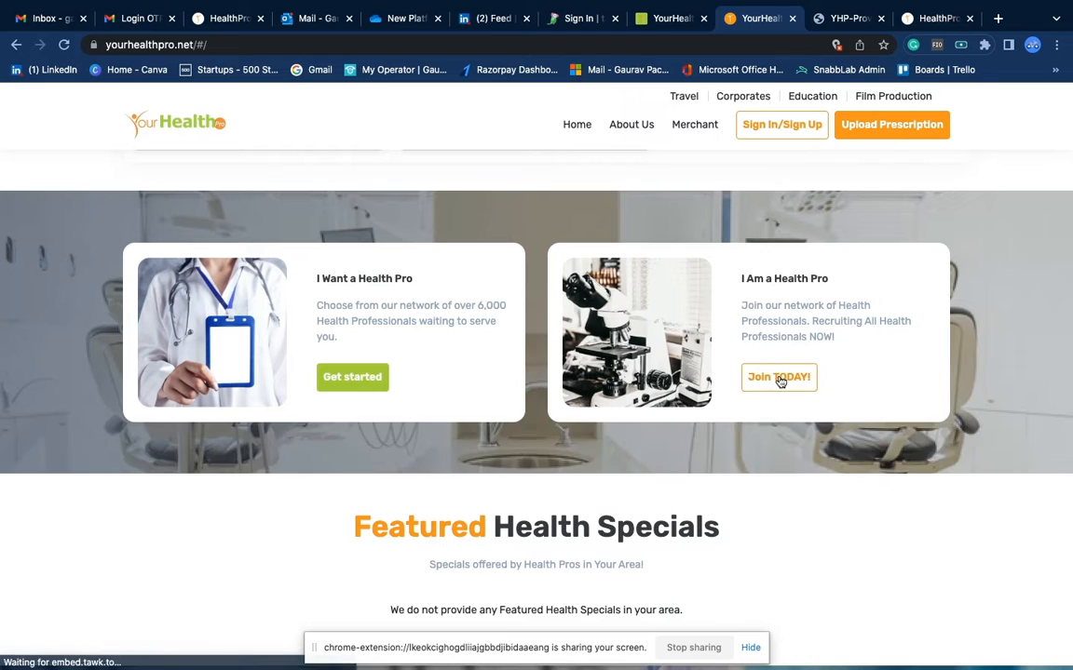
{"action": "left_click", "coordinate": [779, 379]}
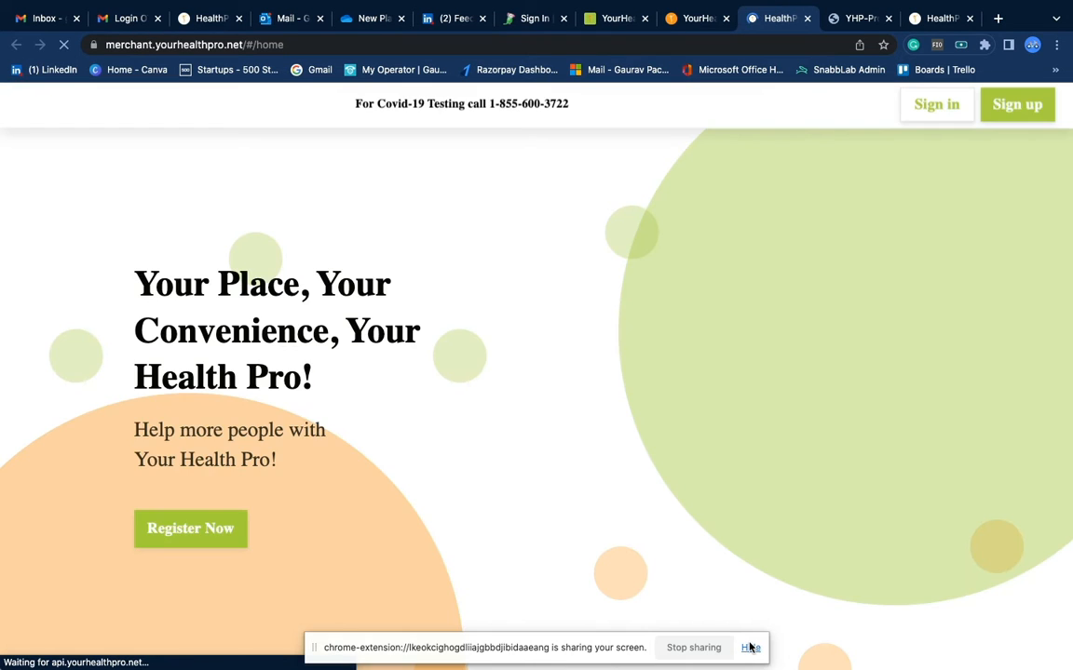
{"action": "left_click", "coordinate": [751, 647]}
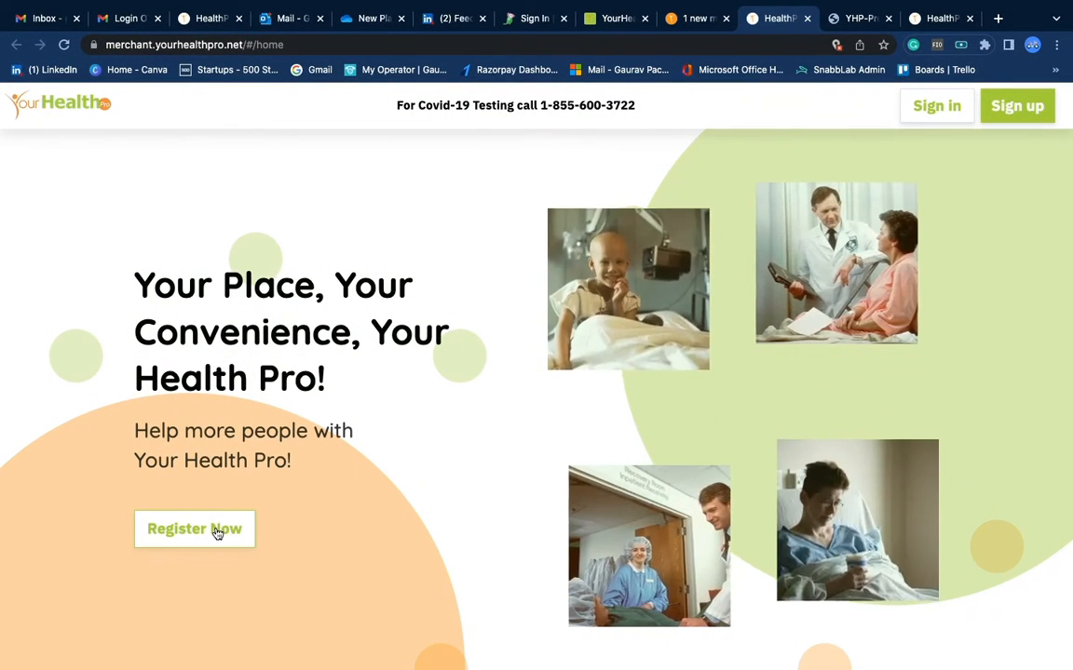
{"action": "left_click", "coordinate": [216, 532]}
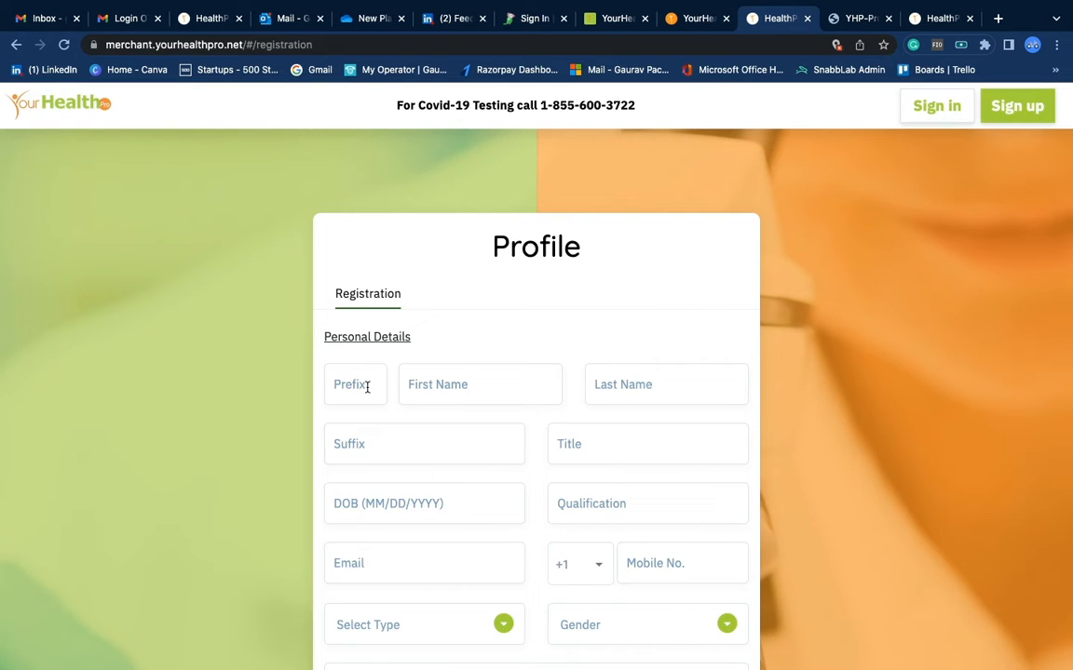
Scroll through the blank Profile registration form from Prefix down to Address
{"action": "scroll", "coordinate": [354, 385], "scroll_direction": "down", "scroll_amount": 2}
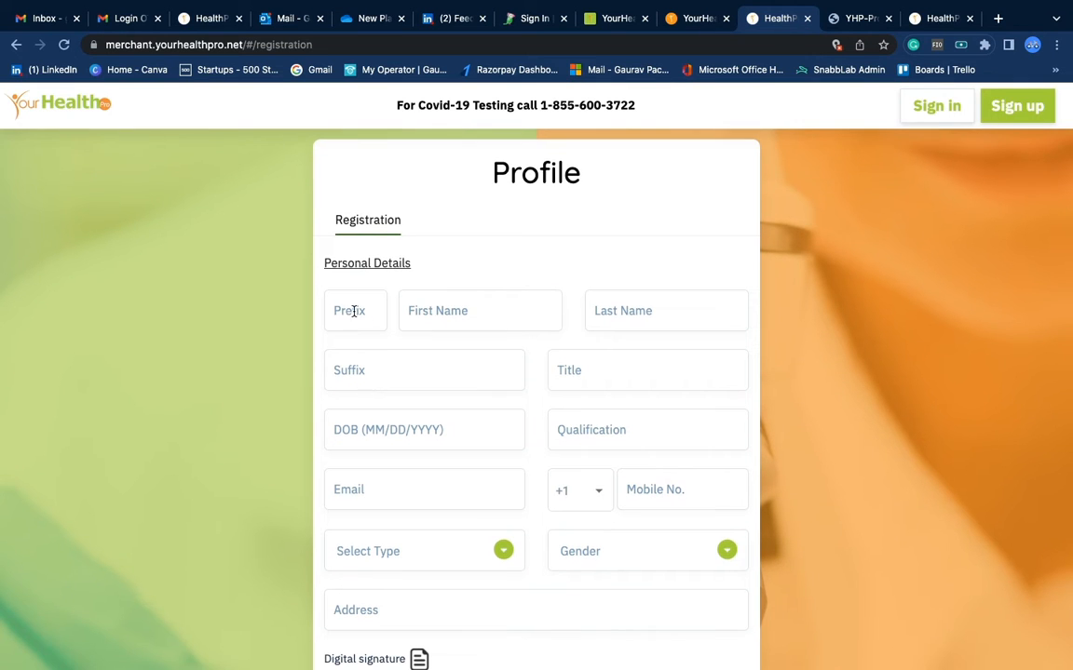
{"action": "scroll", "coordinate": [556, 495], "scroll_direction": "down", "scroll_amount": 2}
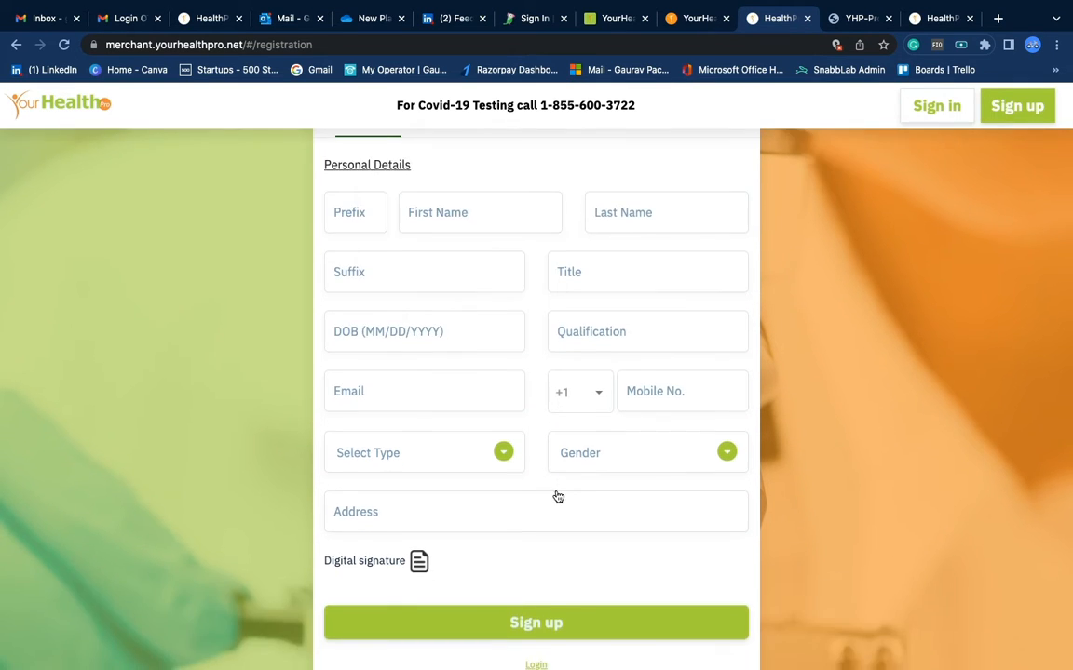
{"action": "scroll", "coordinate": [557, 497], "scroll_direction": "up", "scroll_amount": 1}
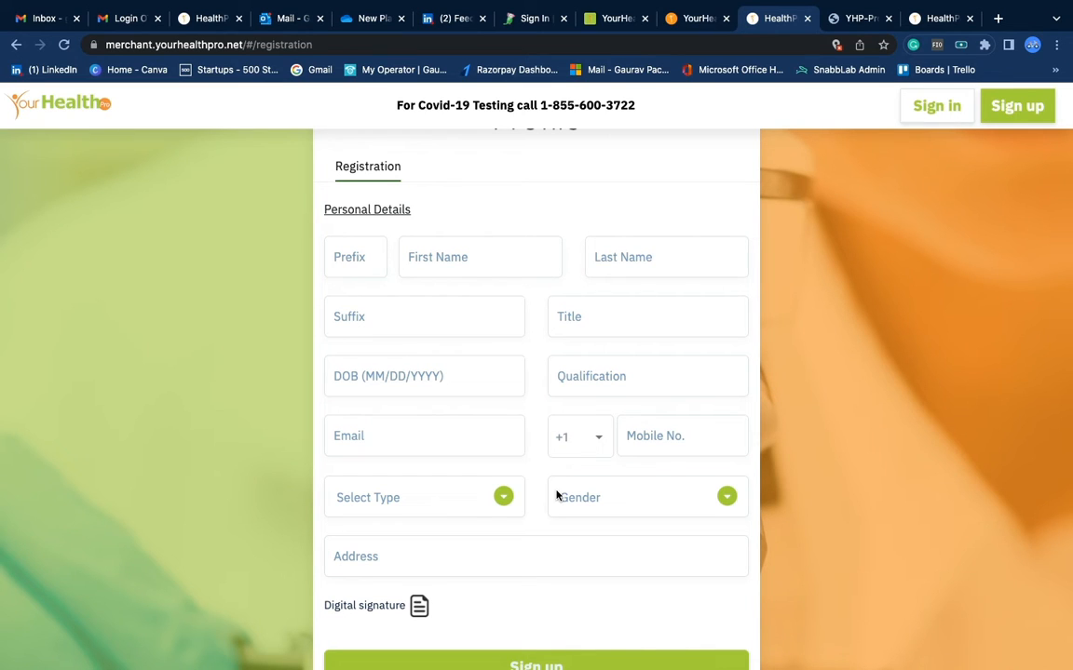
Enter prefix Mr., the first and last name, and title Phlebotomist
{"action": "left_click", "coordinate": [360, 264]}
{"action": "type", "text": "Mr"}
{"action": "type", "text": "Joe"}
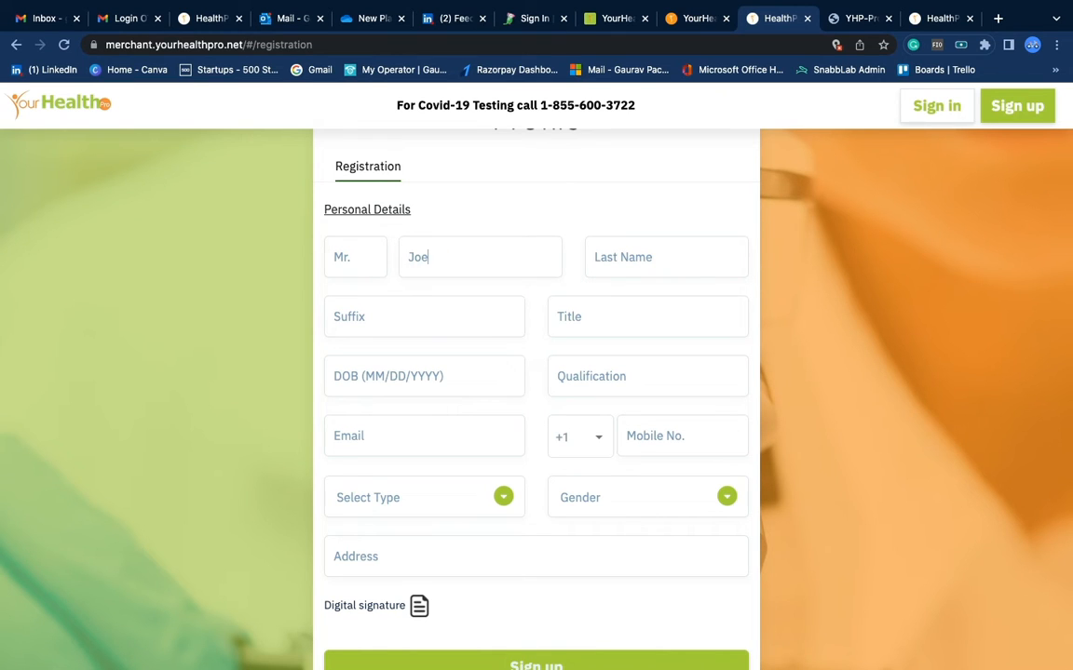
{"action": "key", "text": "BackSpace"}
{"action": "type", "text": "ehn"}
{"action": "type", "text": "hn"}
{"action": "key", "text": "Tab"}
{"action": "type", "text": "Doe"}
{"action": "key", "text": "Tab"}
{"action": "key", "text": "Tab"}
{"action": "type", "text": "Phebo"}
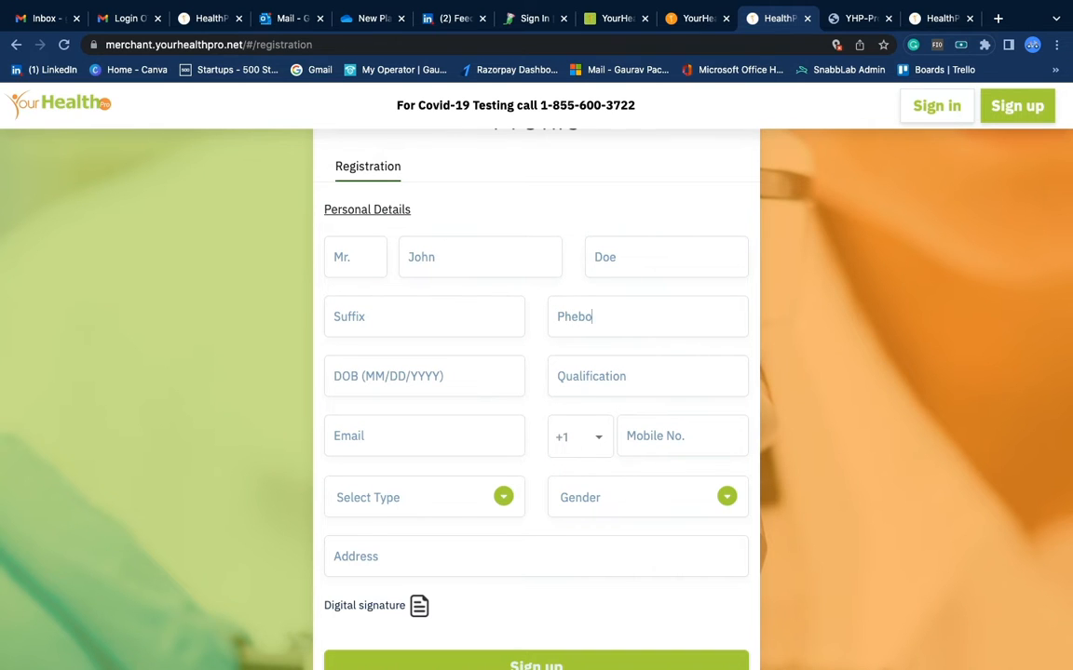
{"action": "type", "text": "tomist"}
{"action": "key", "text": "BackSpace"}
{"action": "key", "text": "BackSpace"}
{"action": "key", "text": "BackSpace"}
{"action": "key", "text": "BackSpace"}
{"action": "key", "text": "BackSpace"}
{"action": "key", "text": "BackSpace"}
{"action": "key", "text": "BackSpace"}
{"action": "key", "text": "BackSpace"}
{"action": "key", "text": "BackSpace"}
{"action": "key", "text": "BackSpace"}
{"action": "type", "text": "Phlebotomist"}
{"action": "key", "text": "Tab"}
Pick 10/02/1987 as the date of birth and type B.Sc as the qualification
{"action": "left_click", "coordinate": [507, 379]}
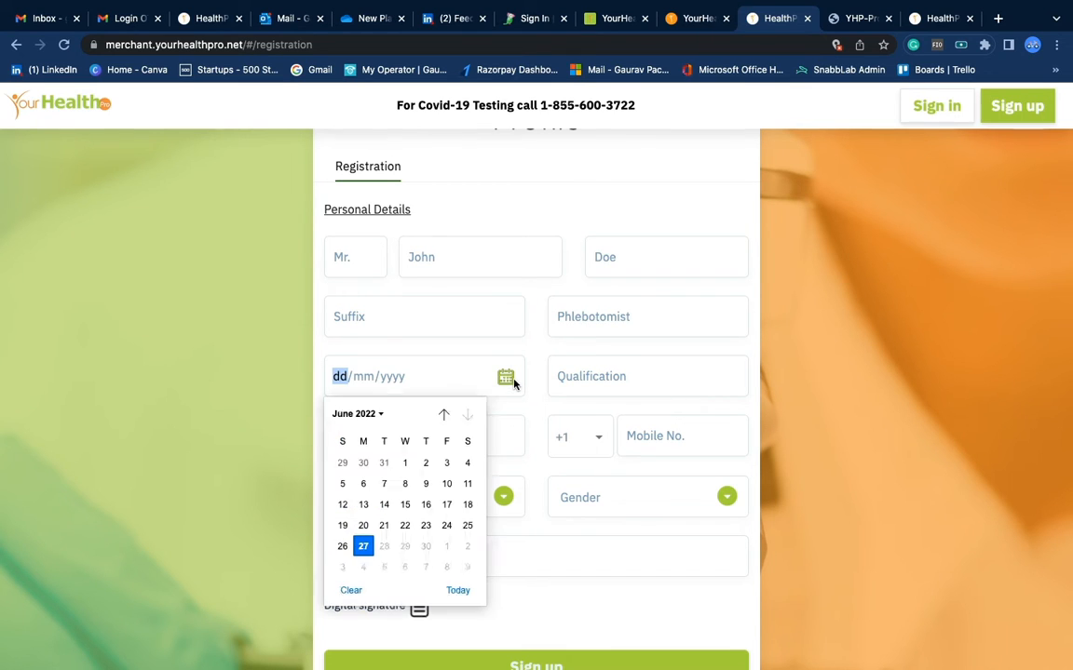
{"action": "left_click", "coordinate": [369, 418]}
{"action": "scroll", "coordinate": [364, 449], "scroll_direction": "up", "scroll_amount": 10}
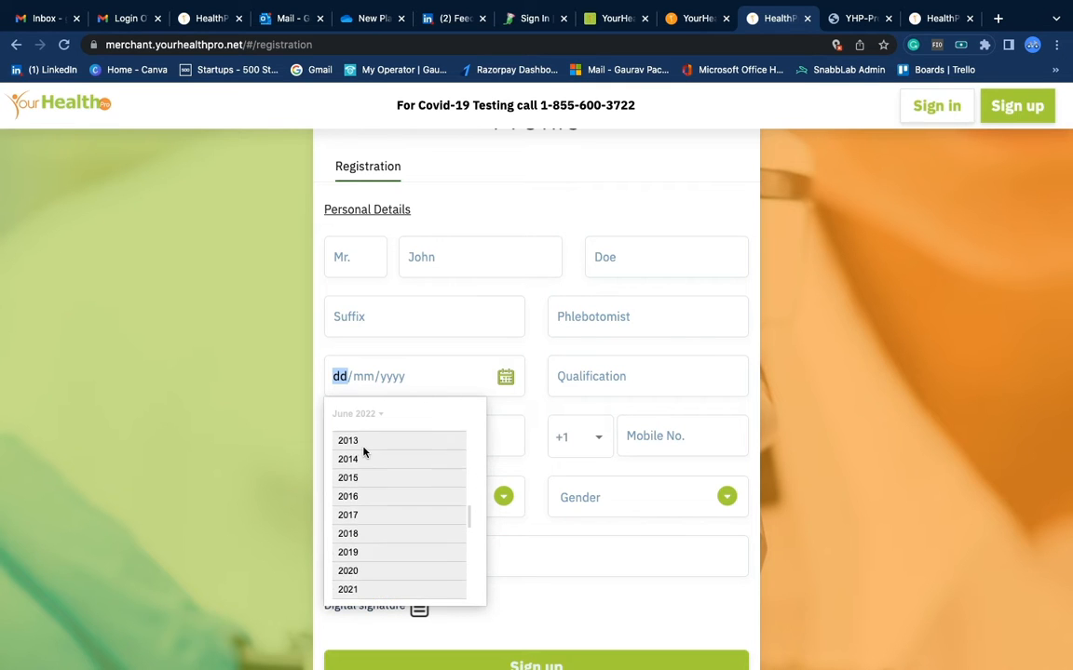
{"action": "scroll", "coordinate": [363, 452], "scroll_direction": "up", "scroll_amount": 2}
{"action": "left_click", "coordinate": [364, 449]}
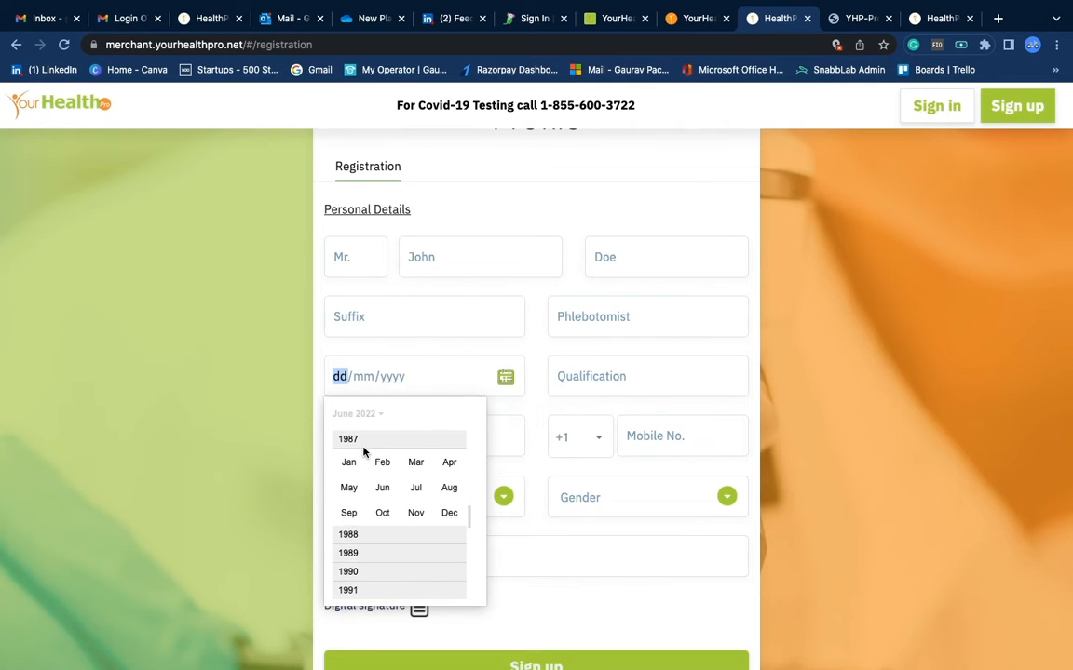
{"action": "left_click", "coordinate": [380, 459]}
{"action": "left_click", "coordinate": [384, 483]}
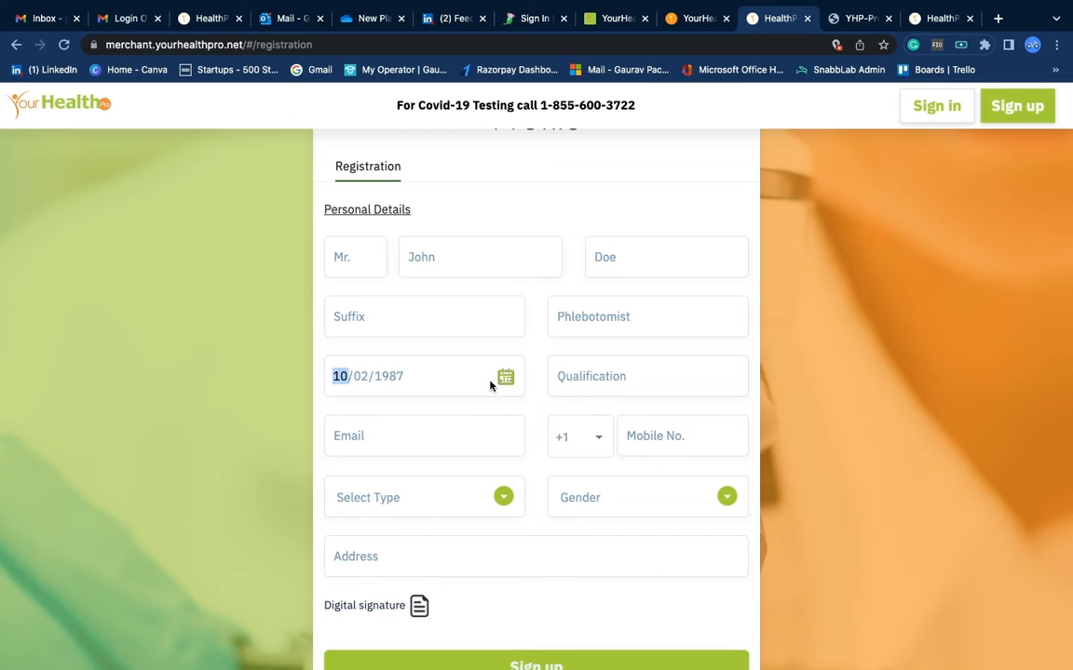
{"action": "left_click", "coordinate": [574, 375]}
{"action": "type", "text": "B.Sc."}
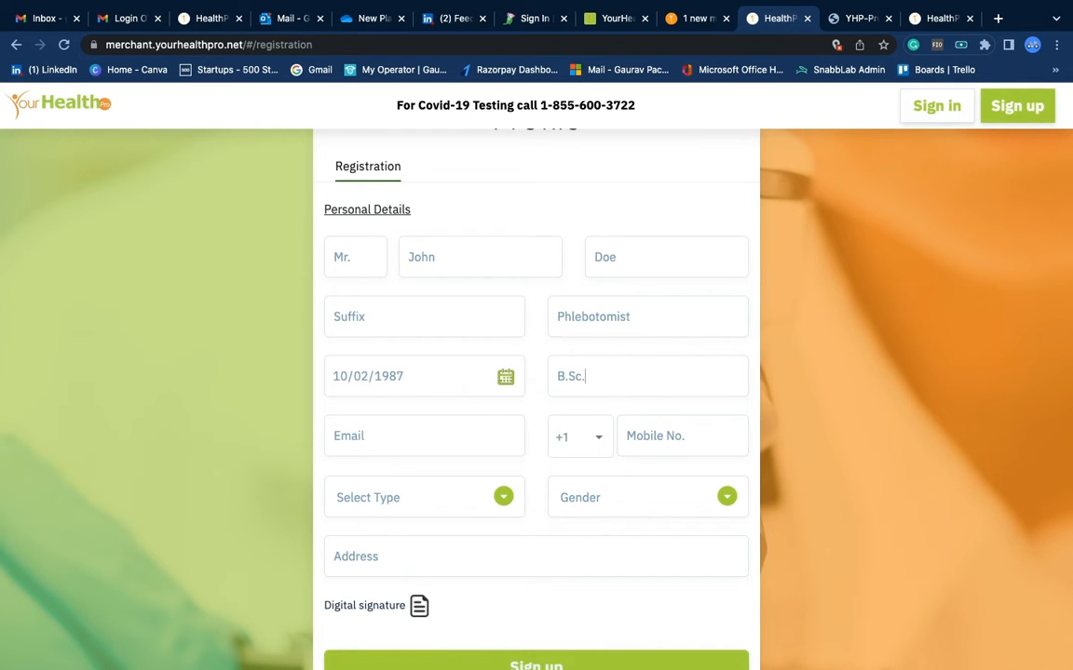
Enter the contact e-mail address, choose country code +91, and enter the mobile number
{"action": "left_click", "coordinate": [335, 435]}
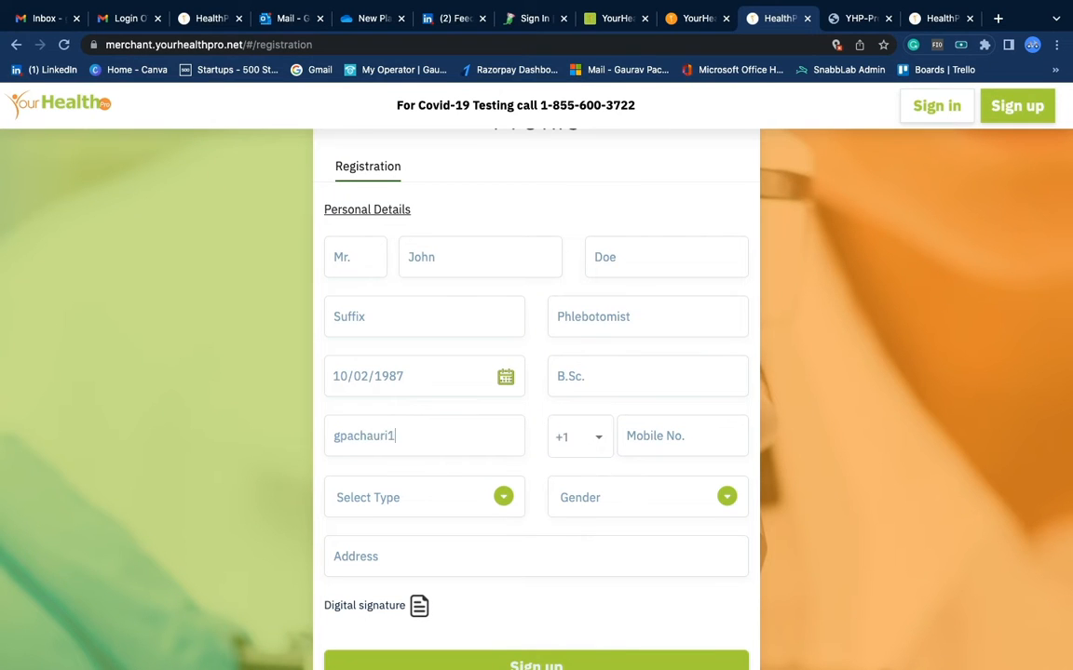
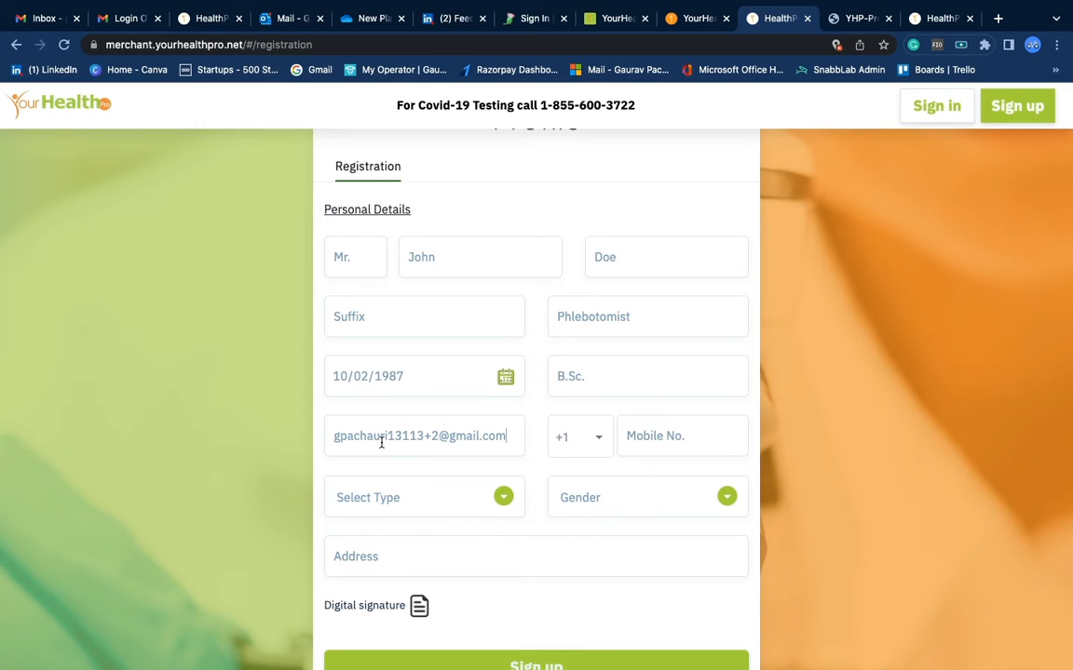
{"action": "left_click", "coordinate": [608, 445]}
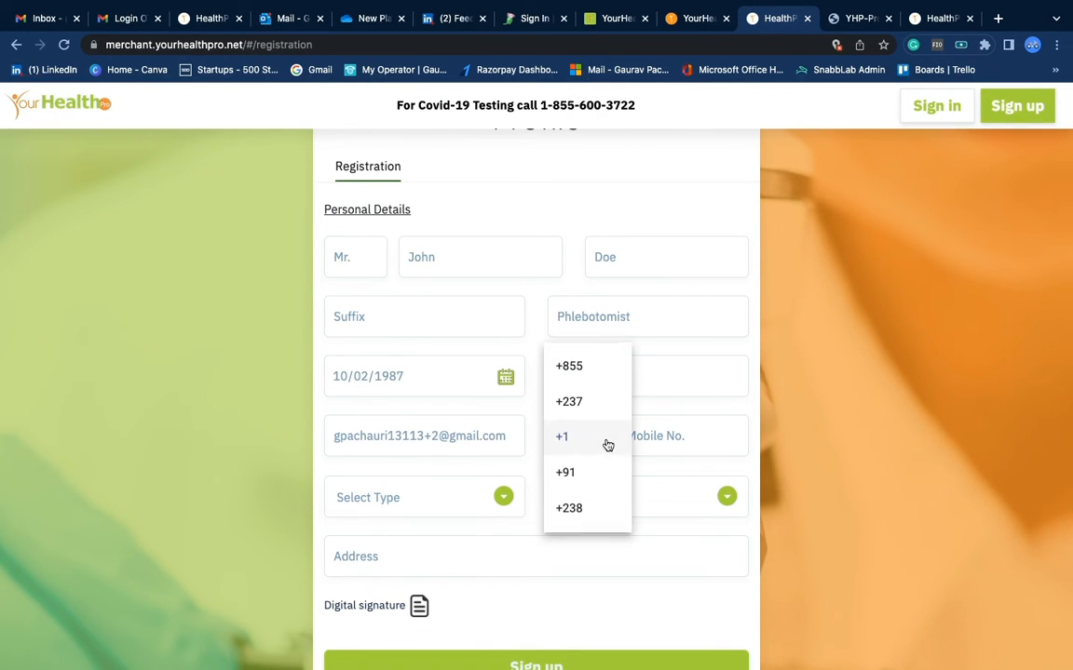
{"action": "left_click", "coordinate": [580, 473]}
{"action": "left_click", "coordinate": [634, 443]}
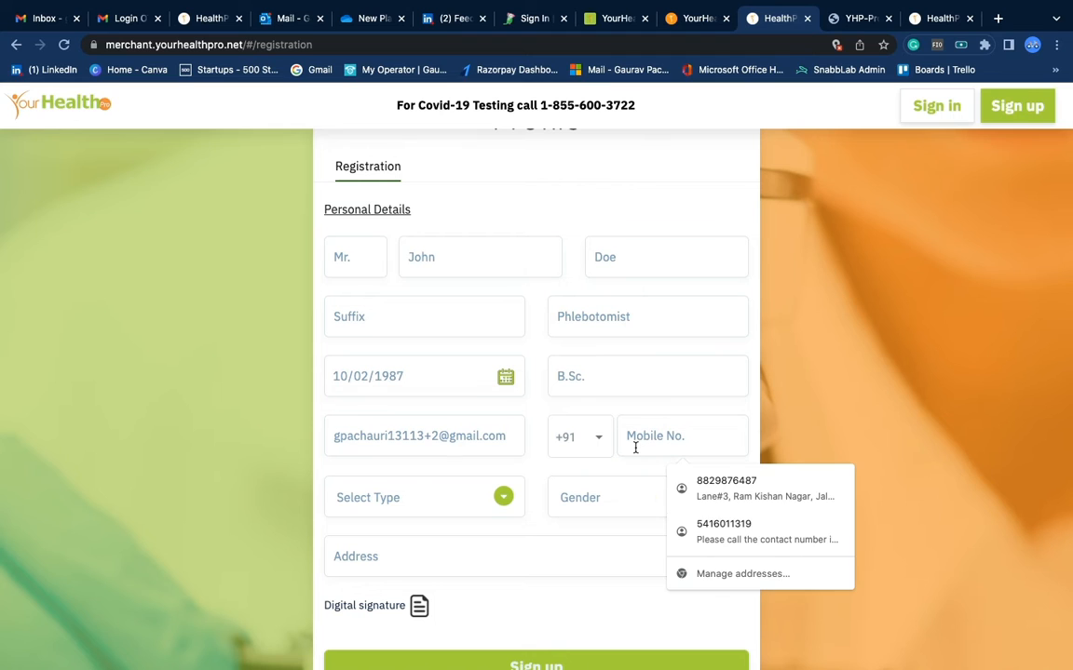
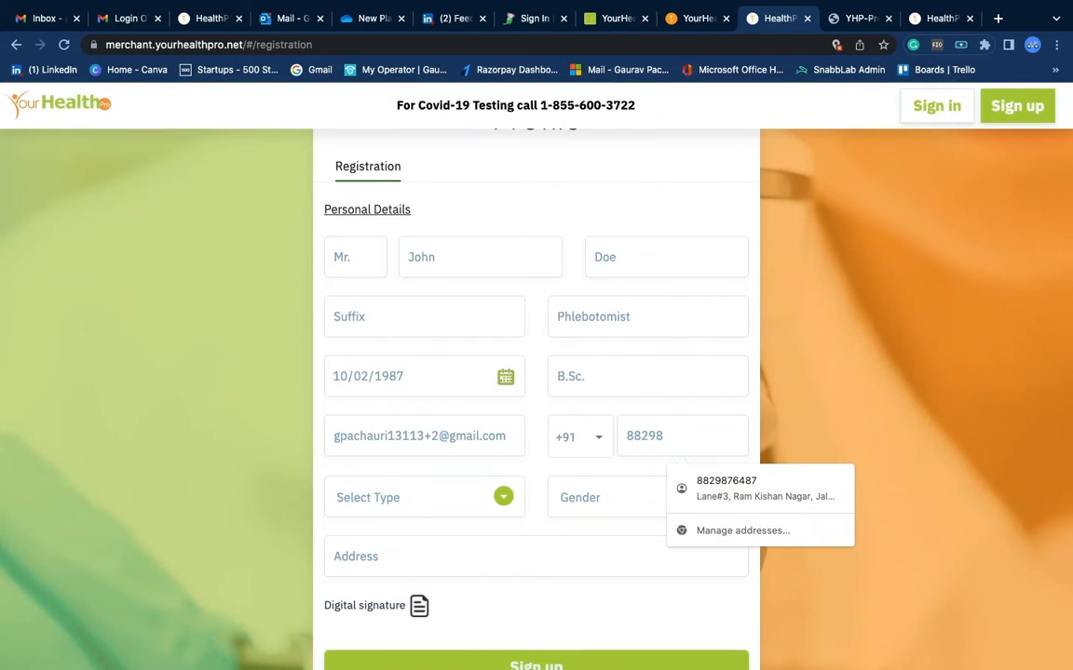
{"action": "left_click", "coordinate": [505, 501]}
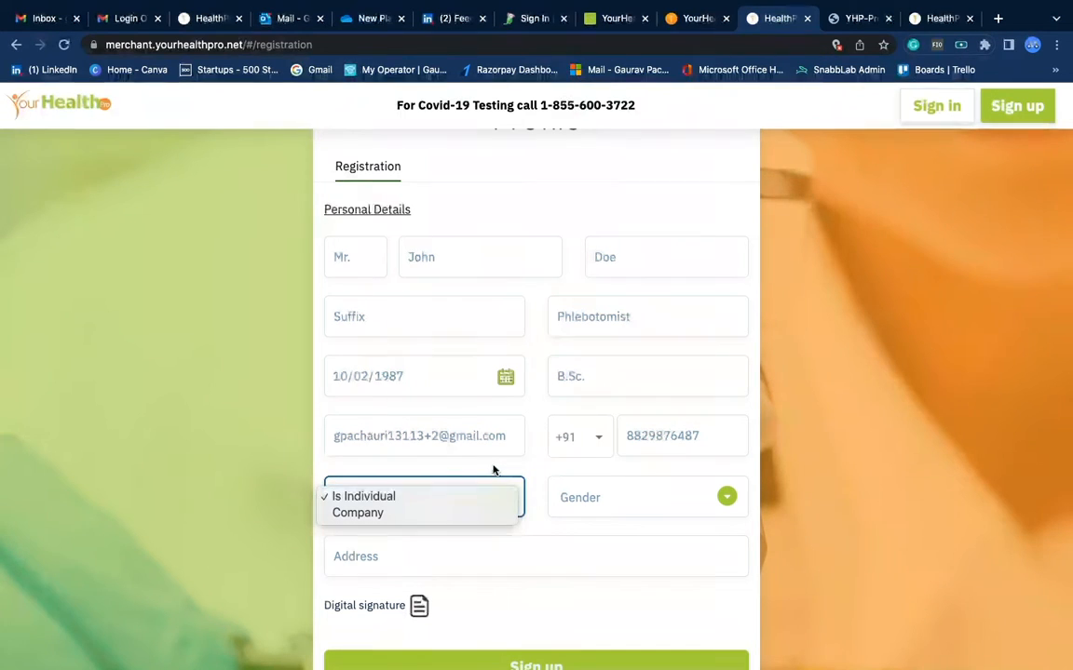
Keep account type Is Individual and set gender to Male
{"action": "left_click", "coordinate": [346, 501]}
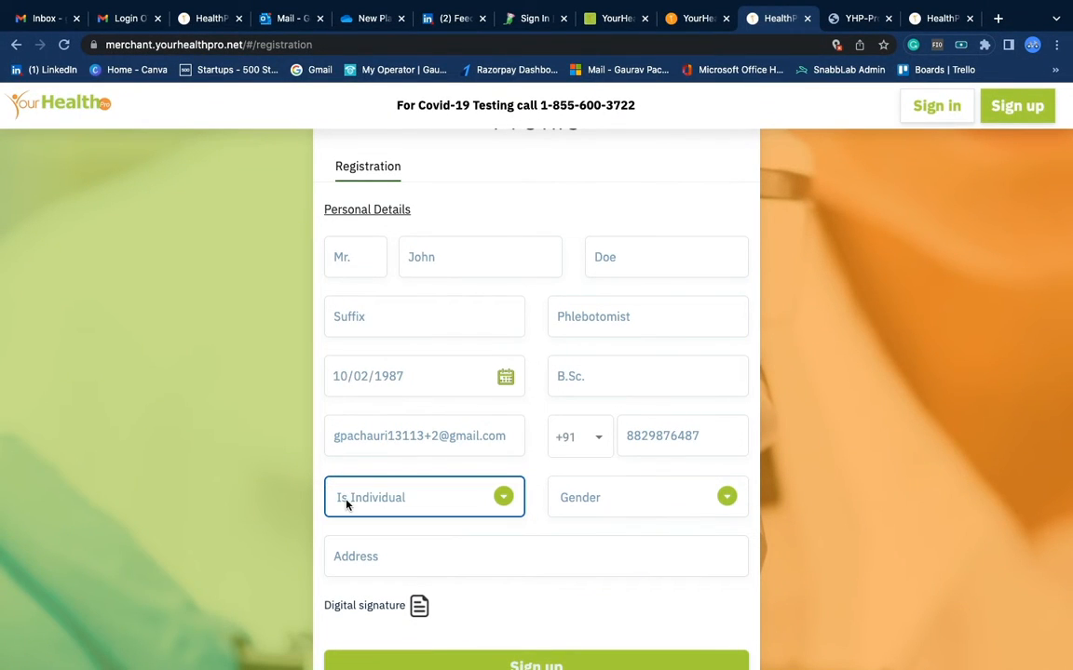
{"action": "left_click", "coordinate": [598, 500]}
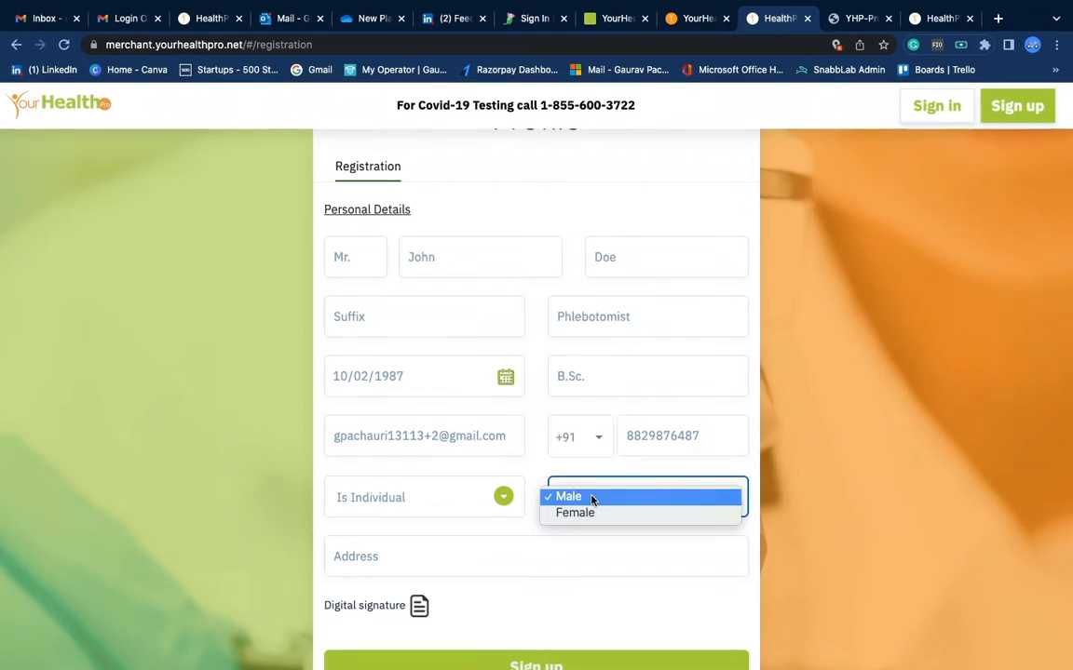
{"action": "left_click", "coordinate": [591, 497]}
Enter address 97502, accept the Central Point suggestion, then clear it and retype 97502
{"action": "left_click", "coordinate": [445, 553]}
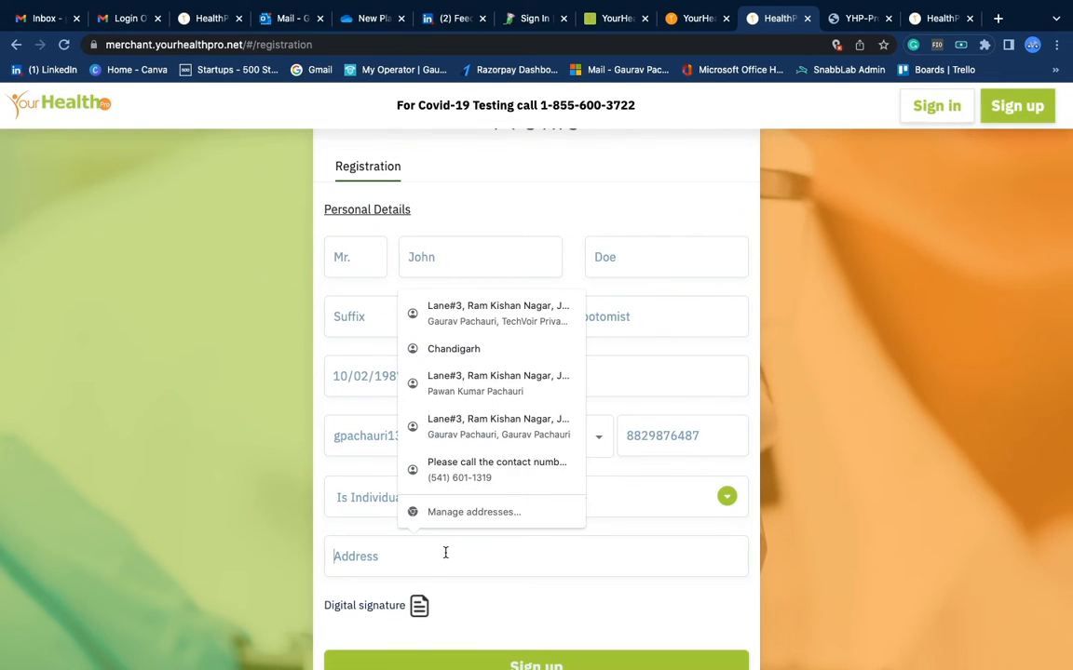
{"action": "type", "text": "9"}
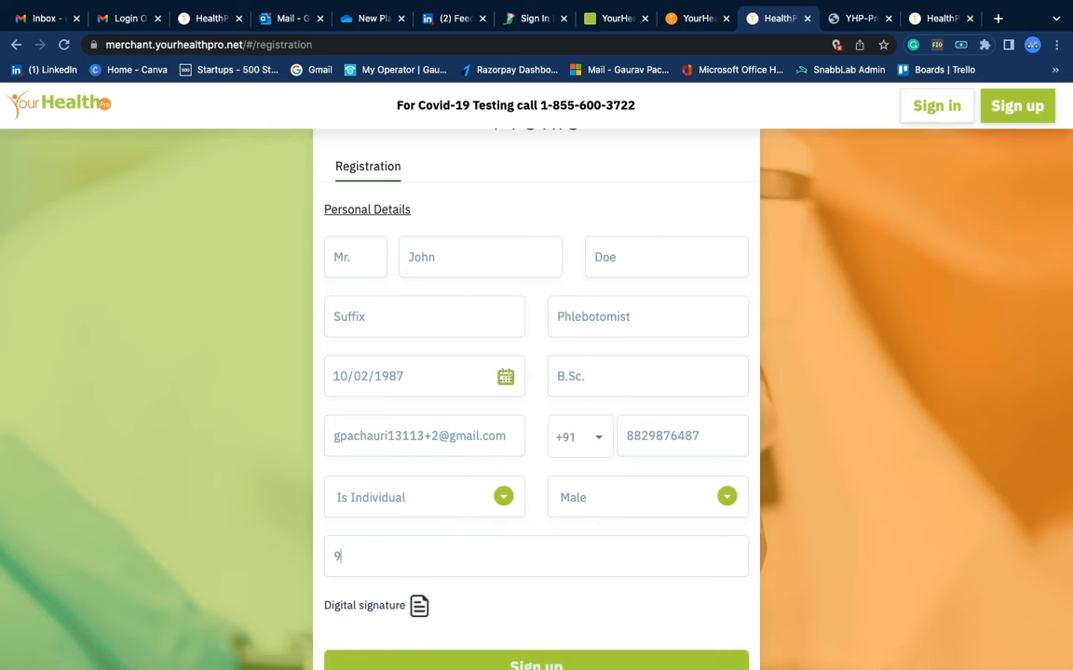
{"action": "type", "text": "7502"}
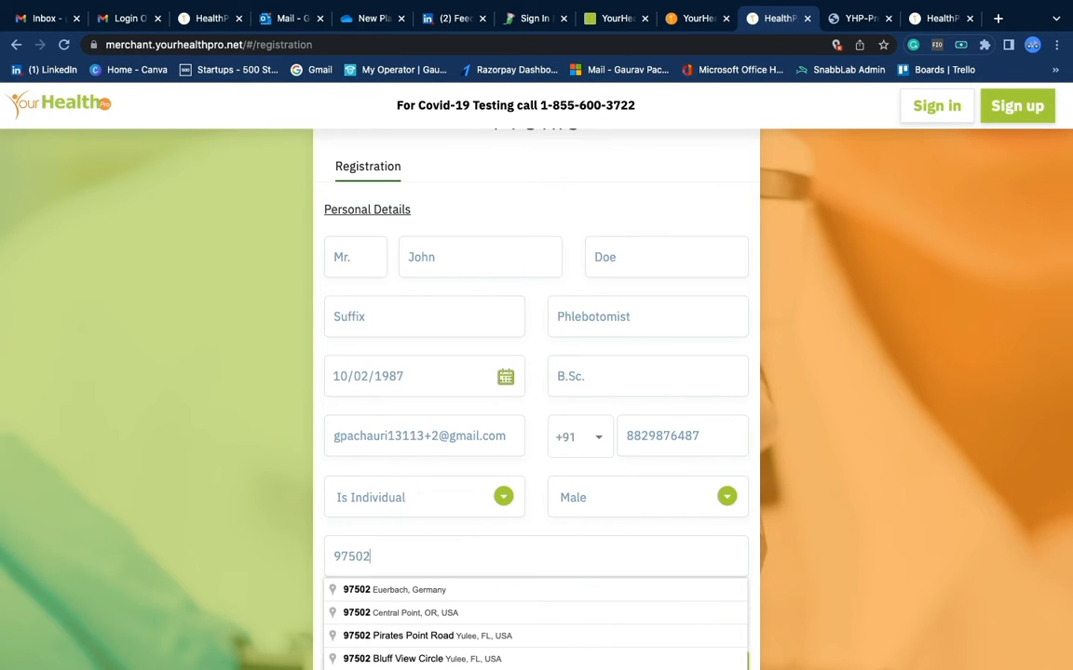
{"action": "scroll", "coordinate": [562, 554], "scroll_direction": "down", "scroll_amount": 1}
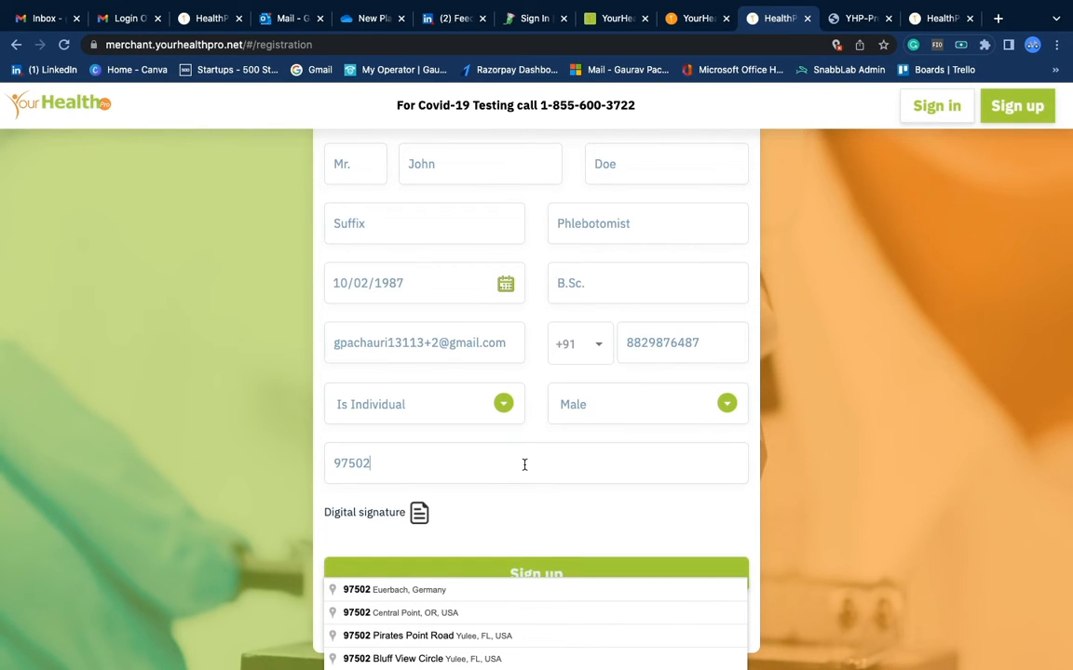
{"action": "left_click", "coordinate": [425, 613]}
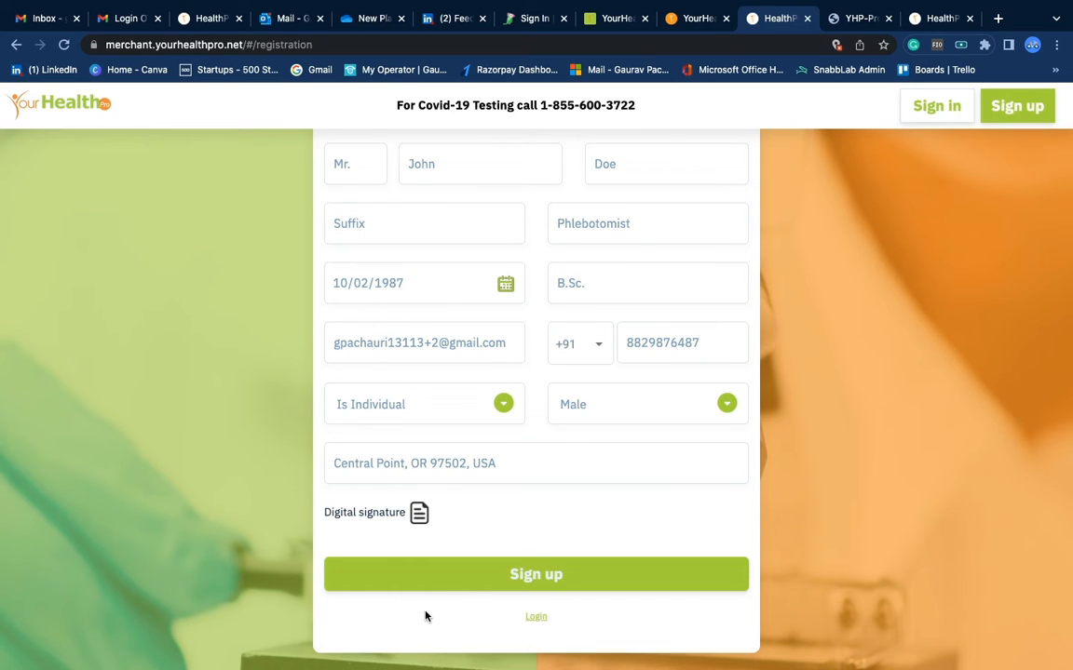
{"action": "triple_click", "coordinate": [459, 461]}
{"action": "key", "text": "BackSpace"}
{"action": "type", "text": "9"}
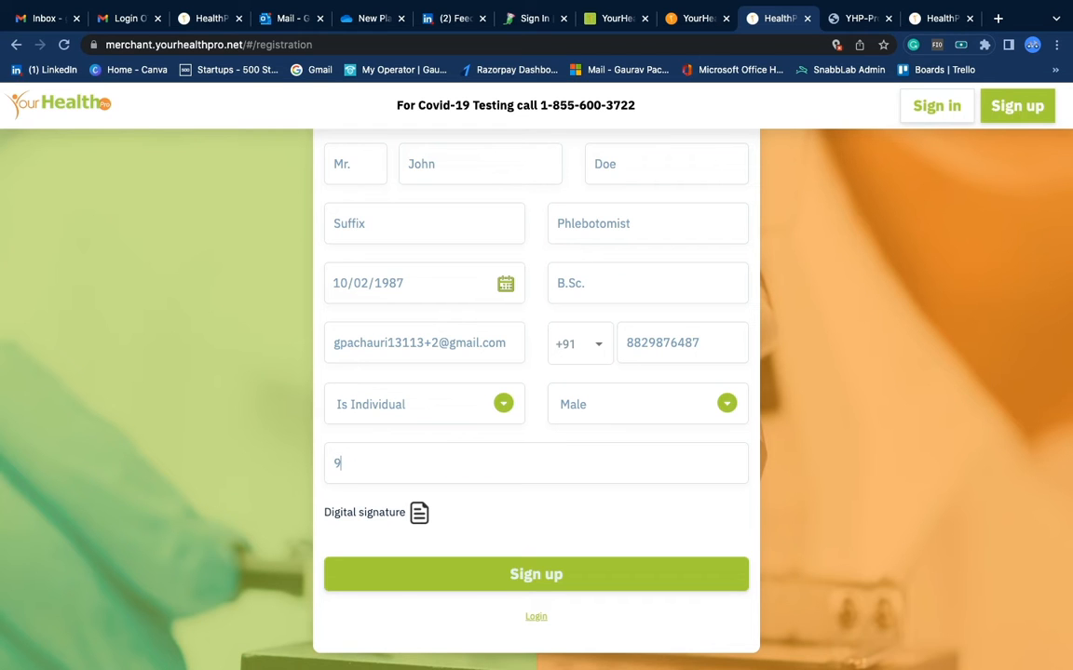
{"action": "type", "text": "7502"}
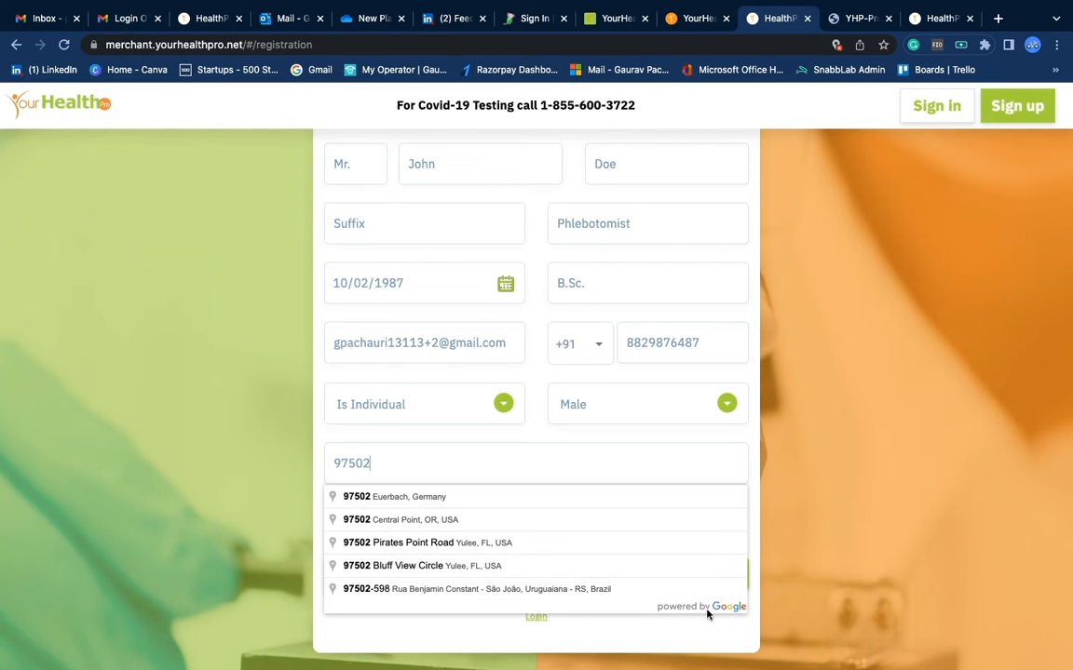
Set the location to Central Point, OR 97502 and attach 17_History.png as the digital signature
{"action": "left_click", "coordinate": [361, 521]}
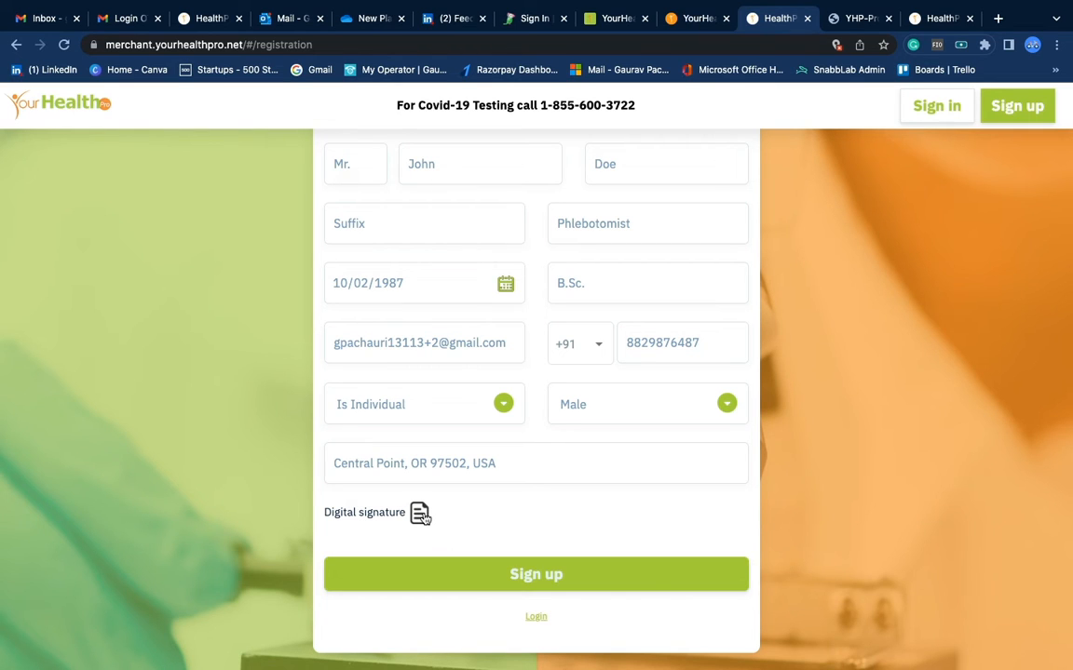
{"action": "left_click", "coordinate": [421, 514]}
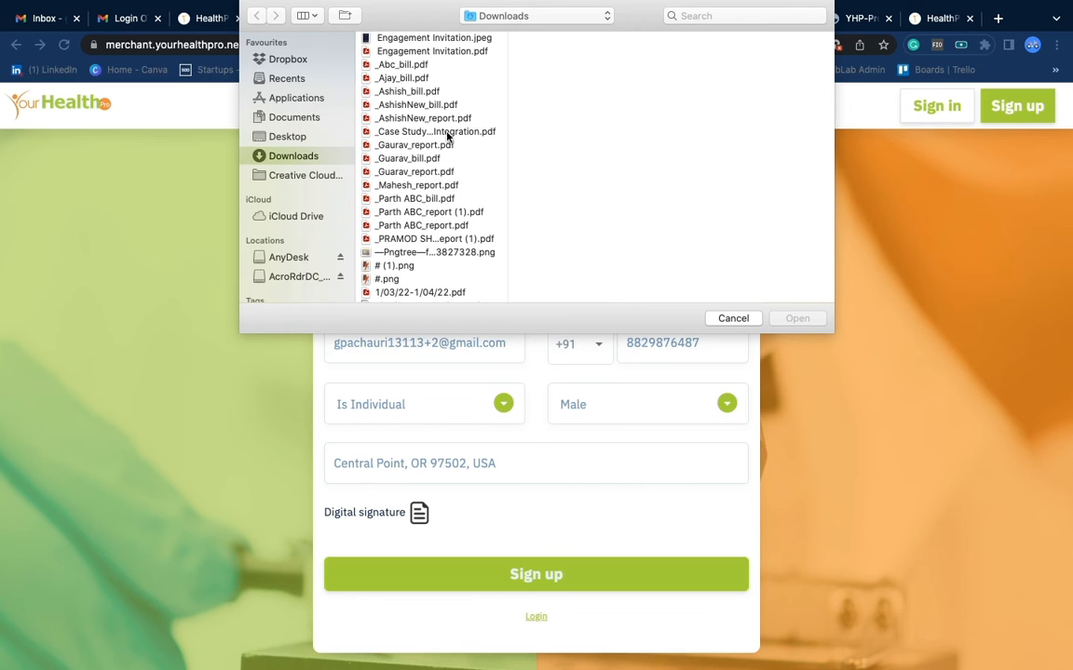
{"action": "scroll", "coordinate": [456, 240], "scroll_direction": "down", "scroll_amount": 3}
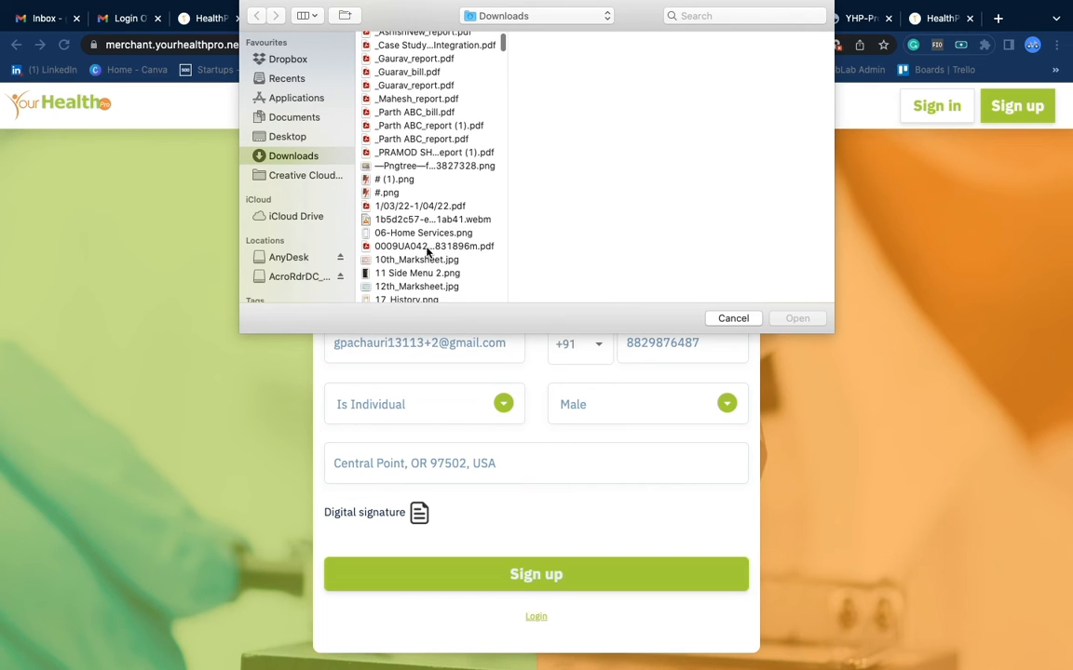
{"action": "scroll", "coordinate": [424, 223], "scroll_direction": "down", "scroll_amount": 3}
{"action": "left_click", "coordinate": [419, 222]}
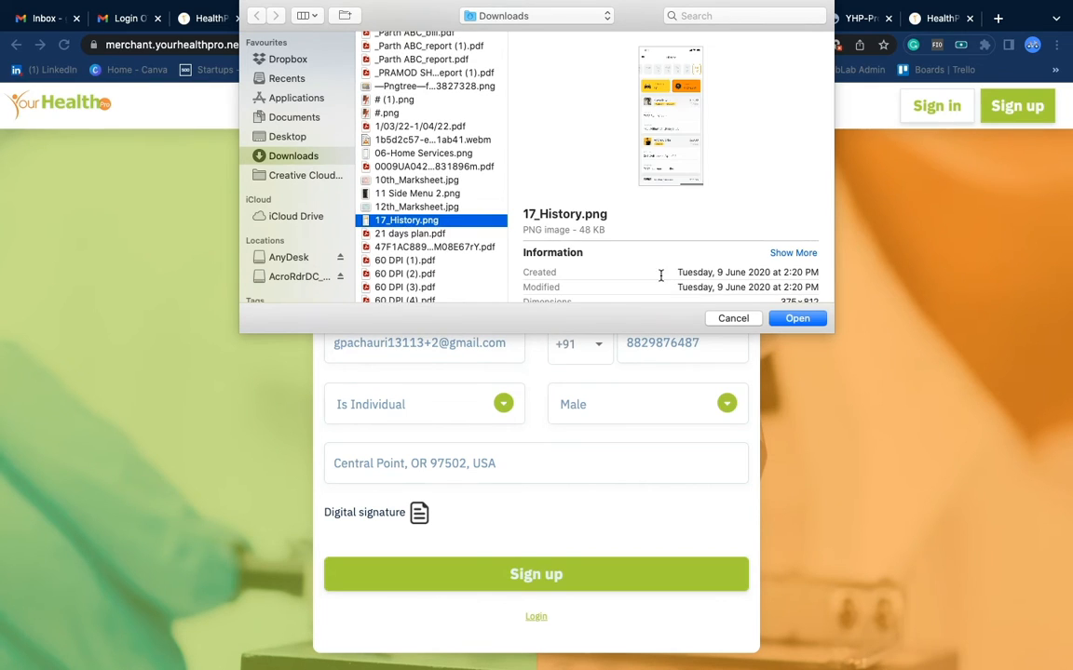
{"action": "left_click", "coordinate": [782, 320]}
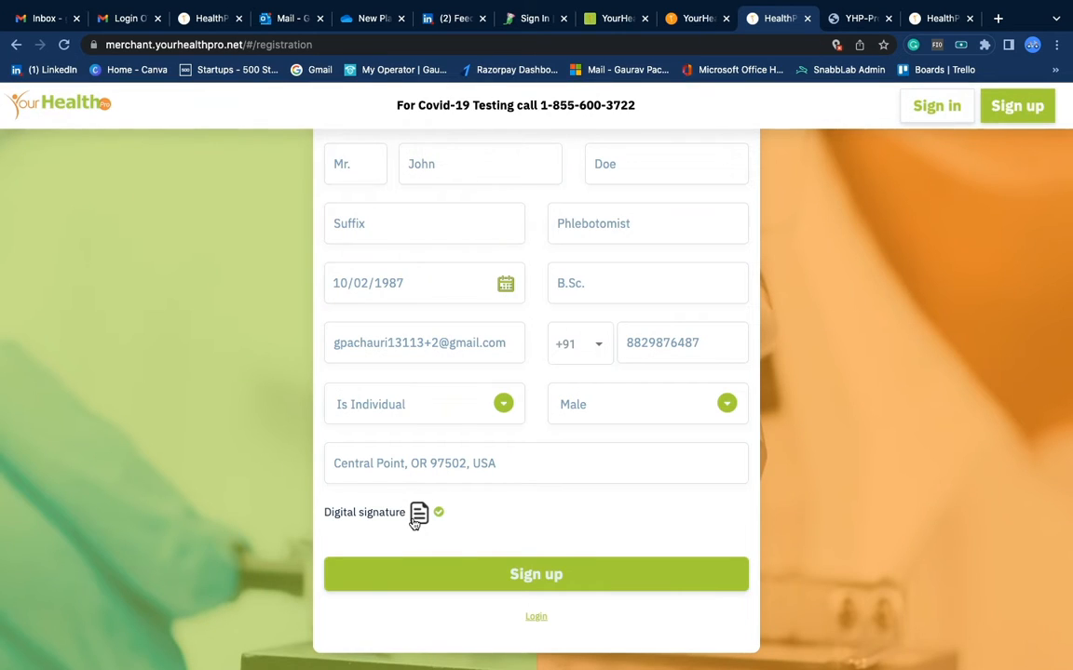
{"action": "scroll", "coordinate": [415, 517], "scroll_direction": "down", "scroll_amount": 2}
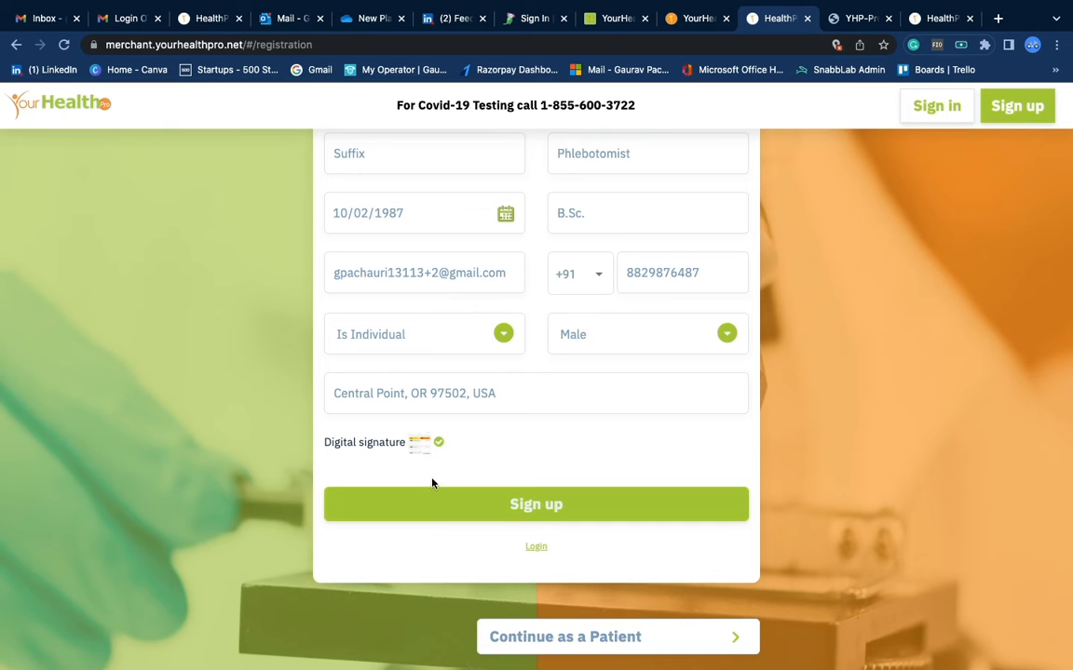
Submit the registration with Sign up and switch to the Gmail Login OTP email
{"action": "left_click", "coordinate": [457, 512]}
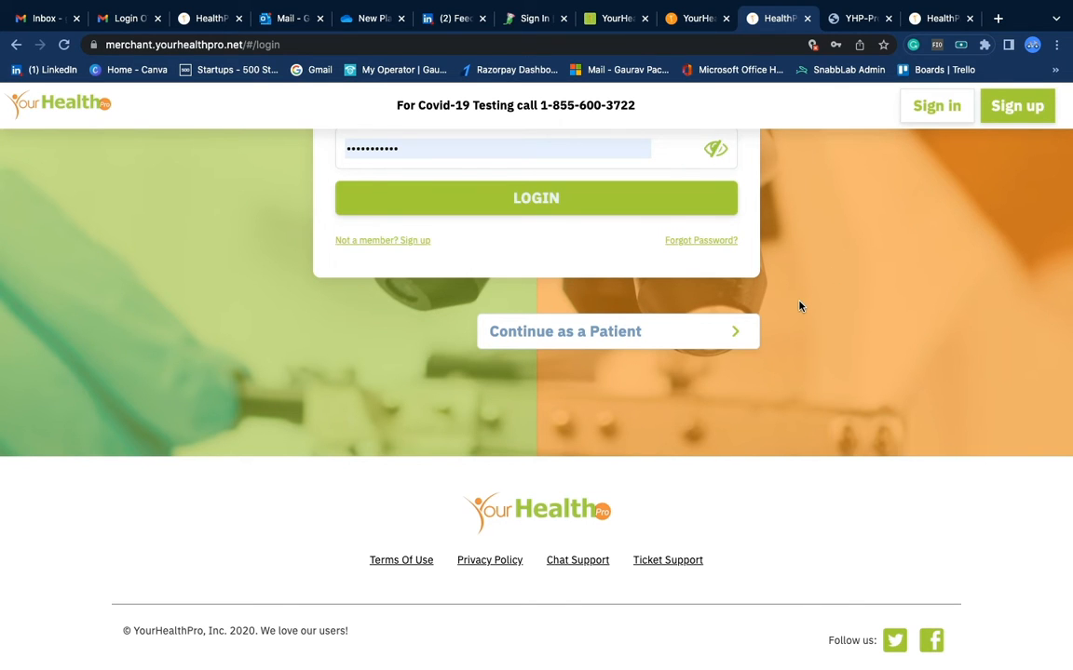
{"action": "scroll", "coordinate": [799, 305], "scroll_direction": "up", "scroll_amount": 5}
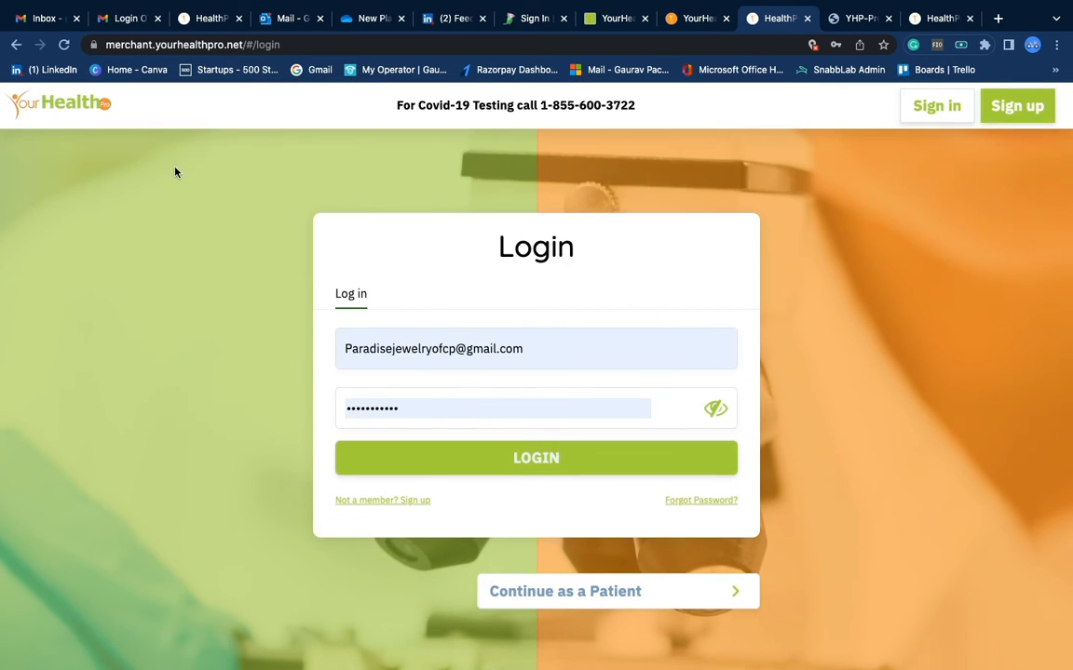
{"action": "left_click", "coordinate": [139, 26]}
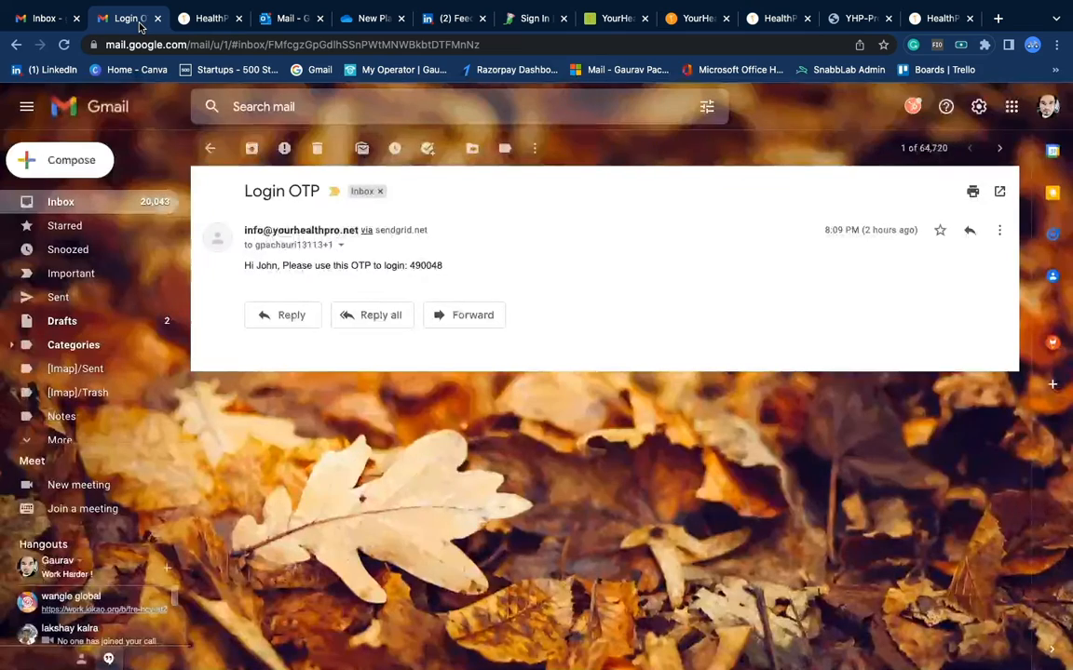
Reload the Gmail inbox and open the new SignUp on HealthPro email
{"action": "left_click", "coordinate": [86, 200]}
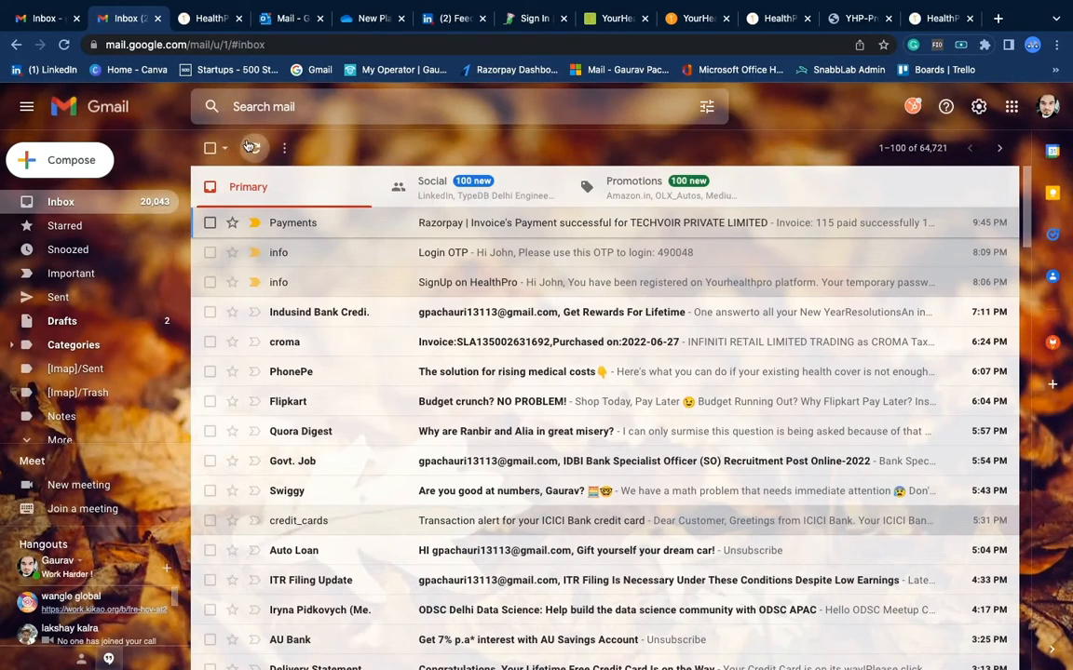
{"action": "left_click", "coordinate": [64, 45]}
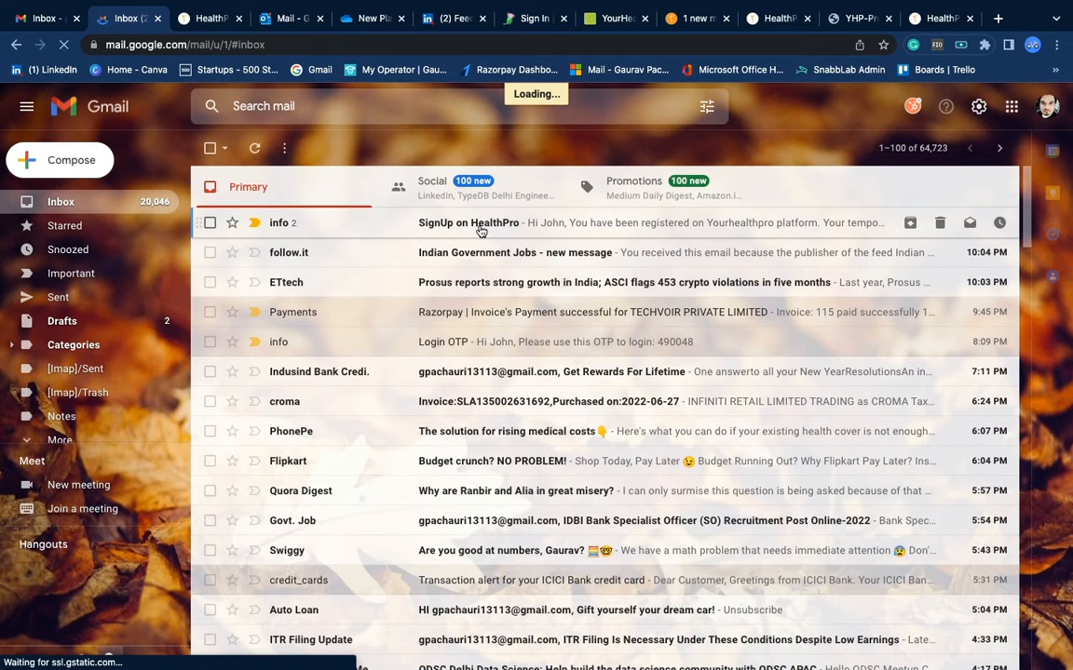
{"action": "left_click", "coordinate": [480, 229]}
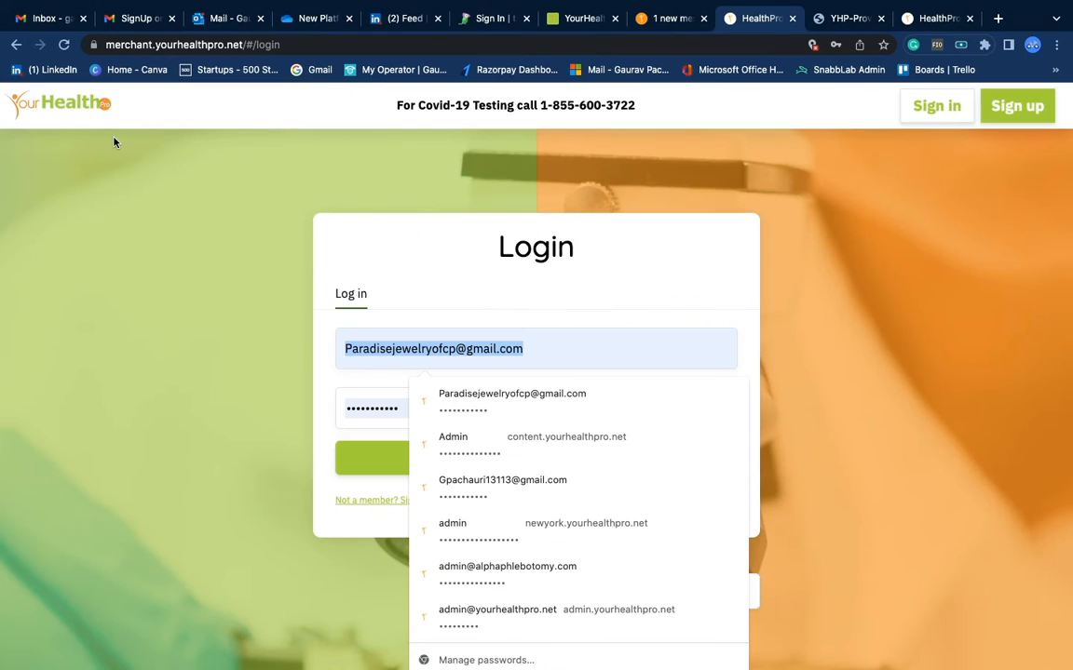
Clear the prefilled login e-mail, enter the new account's credentials, and log in
{"action": "key", "text": "BackSpace"}
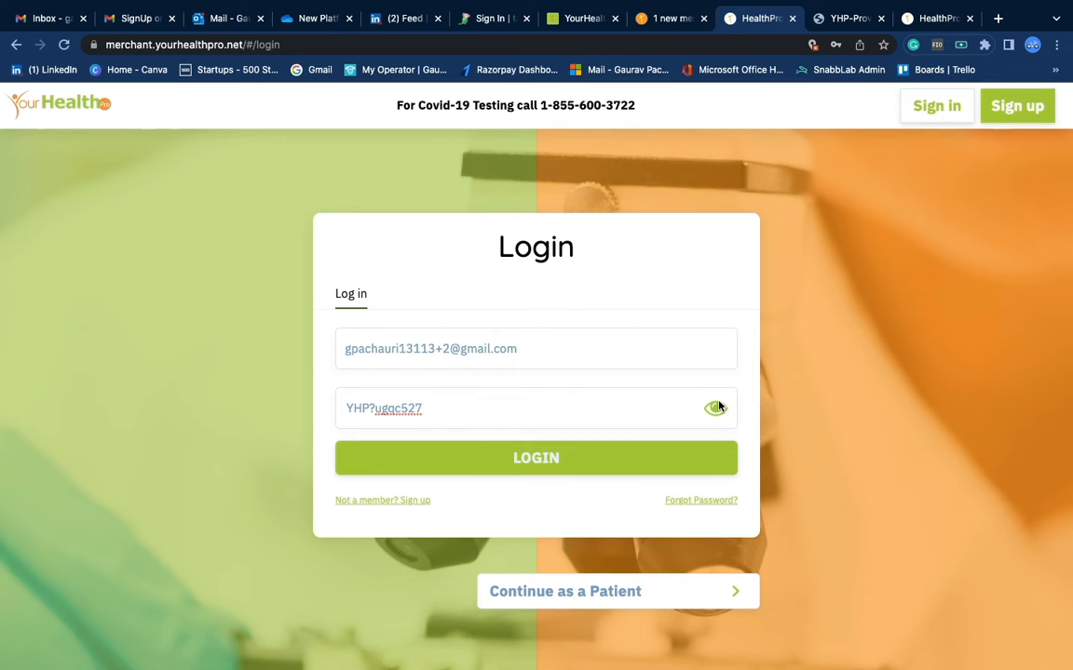
{"action": "left_click", "coordinate": [465, 473]}
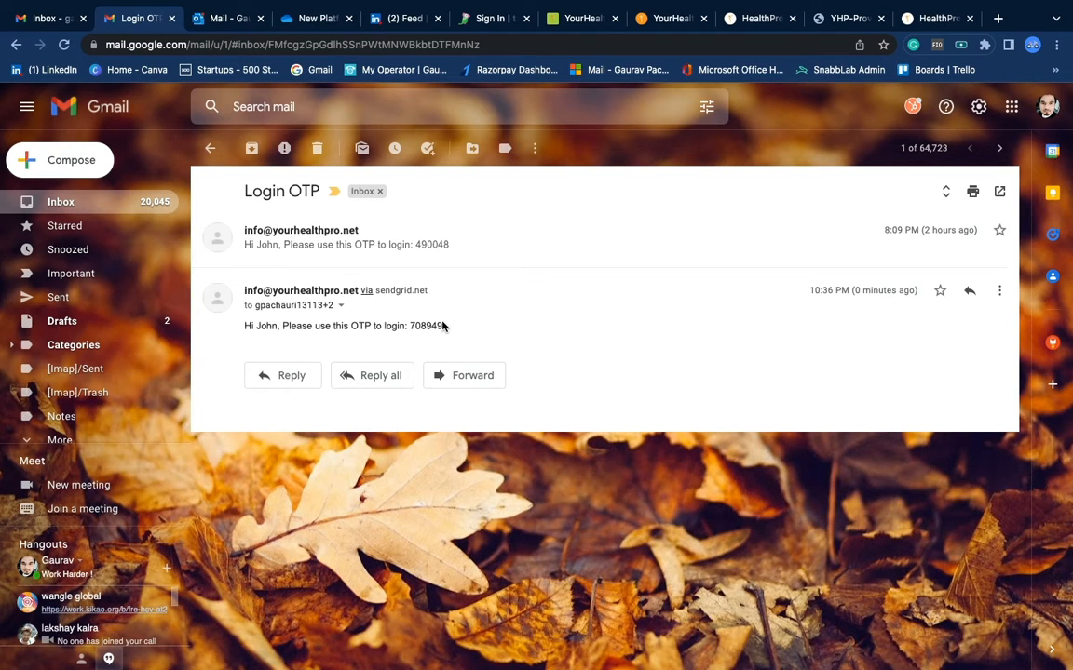
Return to the logged-in YourHealthPro dashboard after reading the latest Login OTP email
{"action": "left_click", "coordinate": [26, 110]}
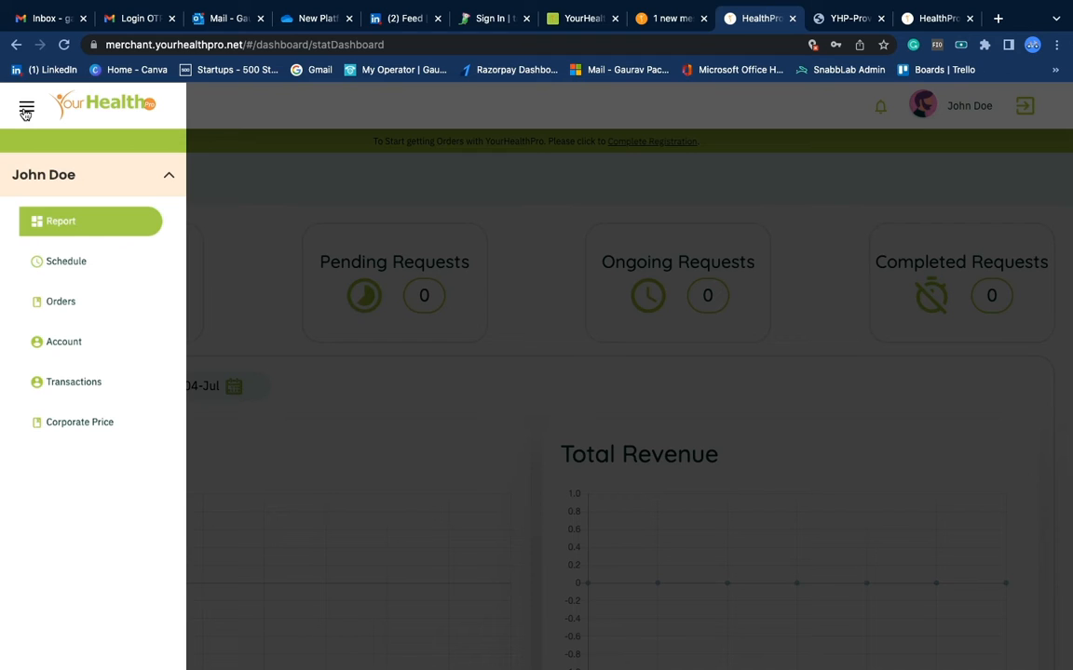
Close the side navigation menu to bring up the Account's Profile Step 2 form
{"action": "left_click", "coordinate": [26, 110]}
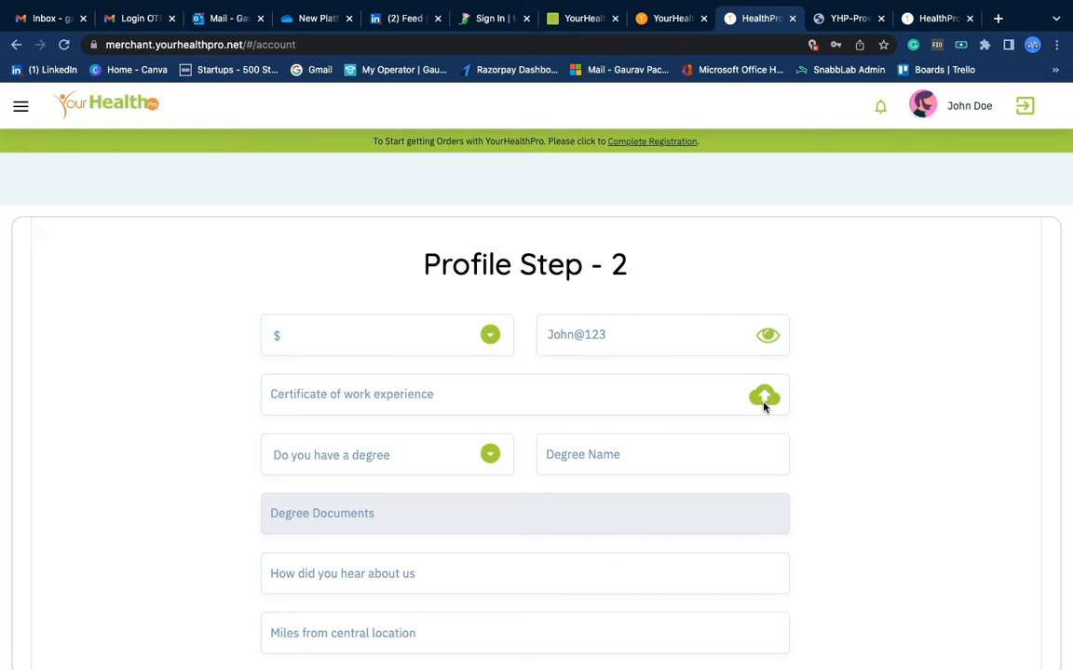
Answer No to having a degree and enter 'Through a reference' with the referrer's name as the referral source
{"action": "scroll", "coordinate": [478, 394], "scroll_direction": "down", "scroll_amount": 1}
{"action": "left_click", "coordinate": [478, 394]}
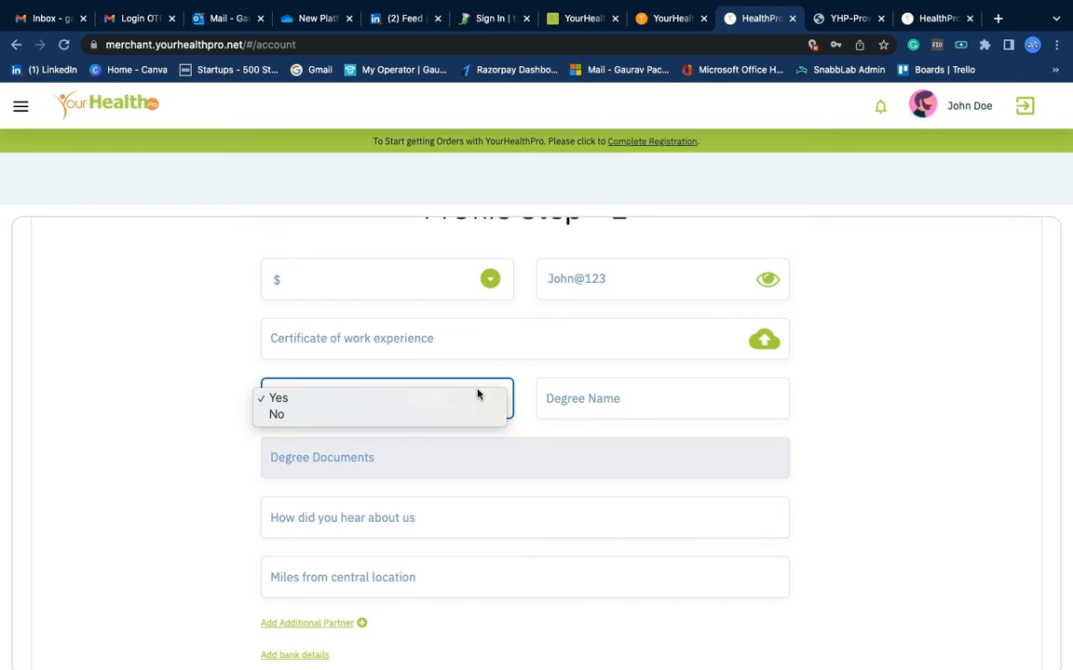
{"action": "left_click", "coordinate": [276, 414]}
{"action": "scroll", "coordinate": [477, 394], "scroll_direction": "down", "scroll_amount": 2}
{"action": "type", "text": "Through a reference"}
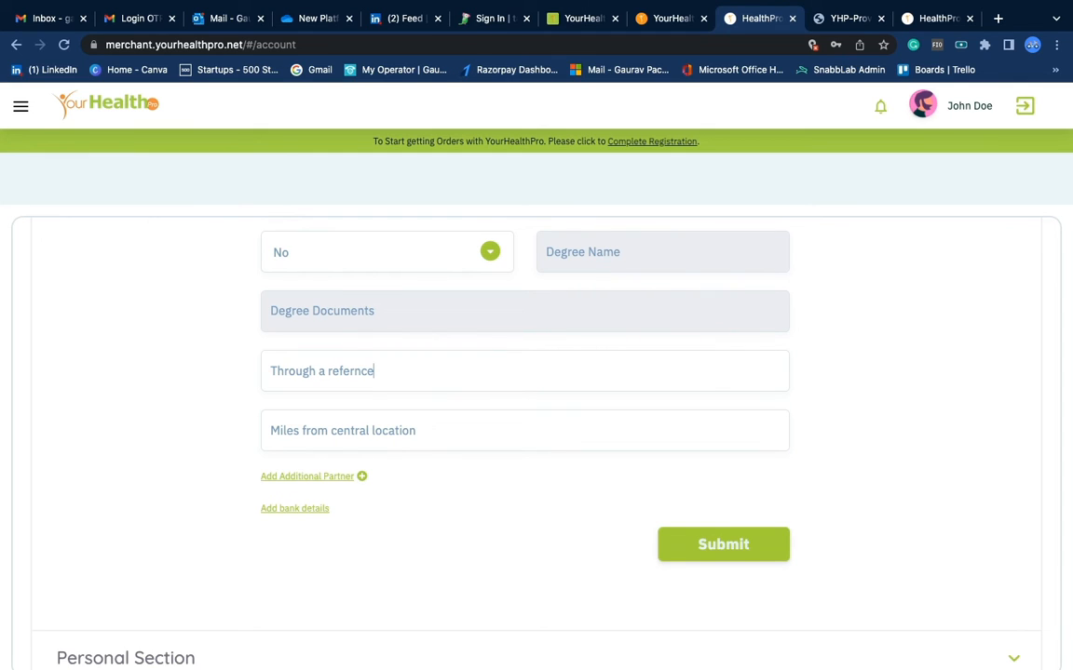
{"action": "type", "text": " :"}
{"action": "type", "text": "Martin"}
Enter 50 as miles from central location and submit the Step 2 form
{"action": "left_click", "coordinate": [386, 431]}
{"action": "scroll", "coordinate": [386, 431], "scroll_direction": "down", "scroll_amount": 1}
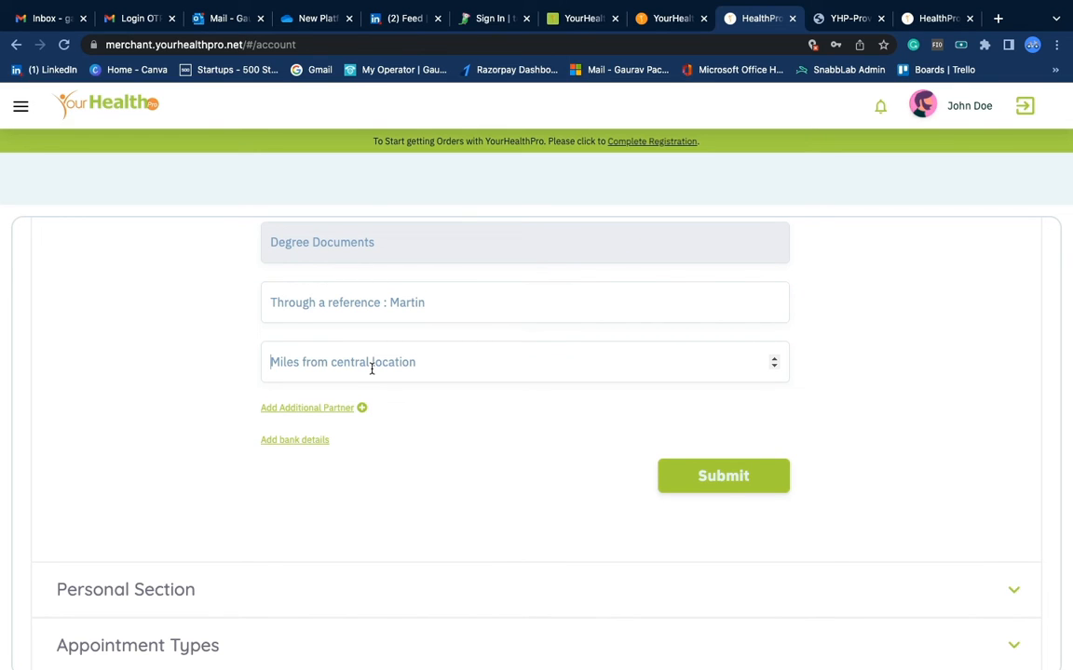
{"action": "type", "text": "50"}
{"action": "double_click", "coordinate": [354, 366]}
{"action": "left_click", "coordinate": [355, 366]}
{"action": "left_click", "coordinate": [705, 477]}
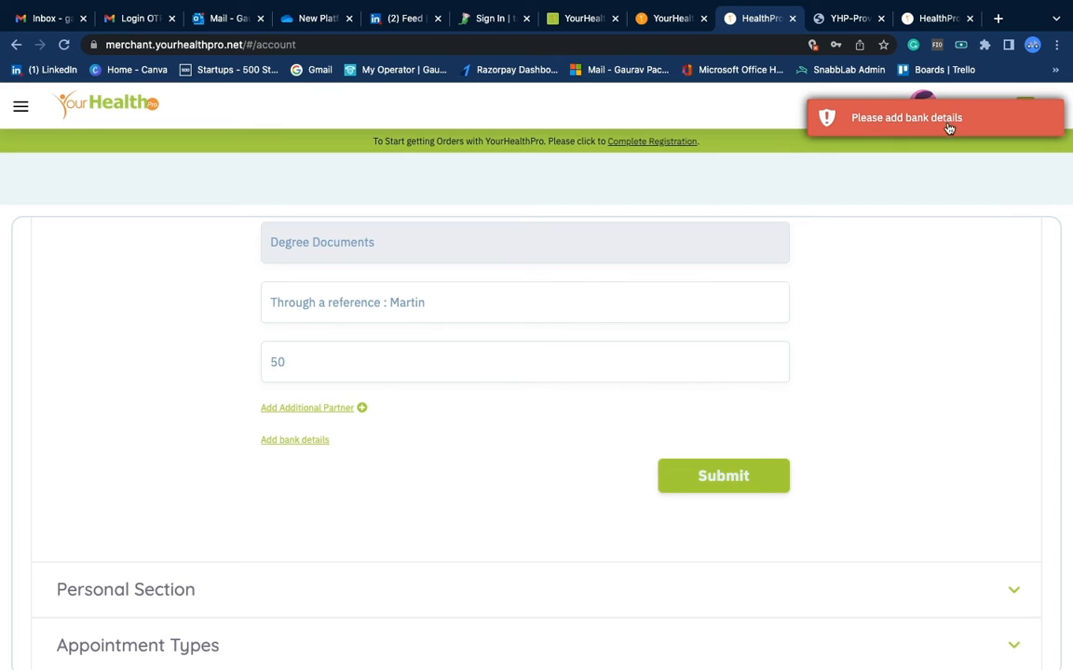
Expand the bank details form and enter 'Bank of america' as the bank name
{"action": "left_click", "coordinate": [300, 439]}
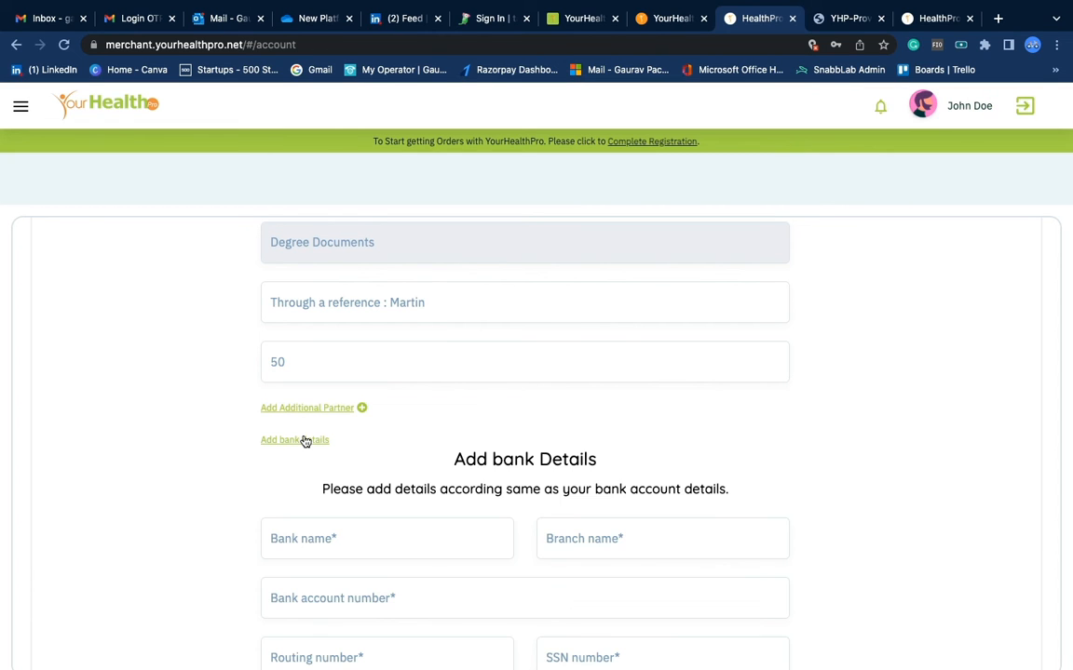
{"action": "scroll", "coordinate": [592, 485], "scroll_direction": "down", "scroll_amount": 2}
{"action": "scroll", "coordinate": [592, 485], "scroll_direction": "down", "scroll_amount": 1}
{"action": "scroll", "coordinate": [592, 485], "scroll_direction": "up", "scroll_amount": 2}
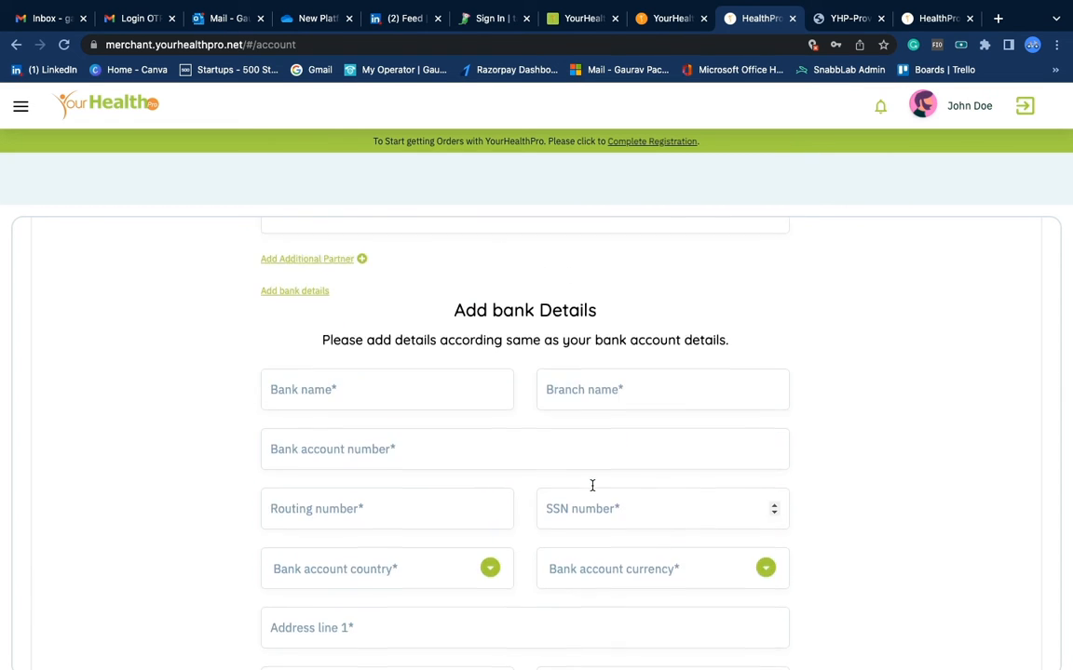
{"action": "scroll", "coordinate": [592, 485], "scroll_direction": "down", "scroll_amount": 1}
{"action": "scroll", "coordinate": [440, 374], "scroll_direction": "down", "scroll_amount": 1}
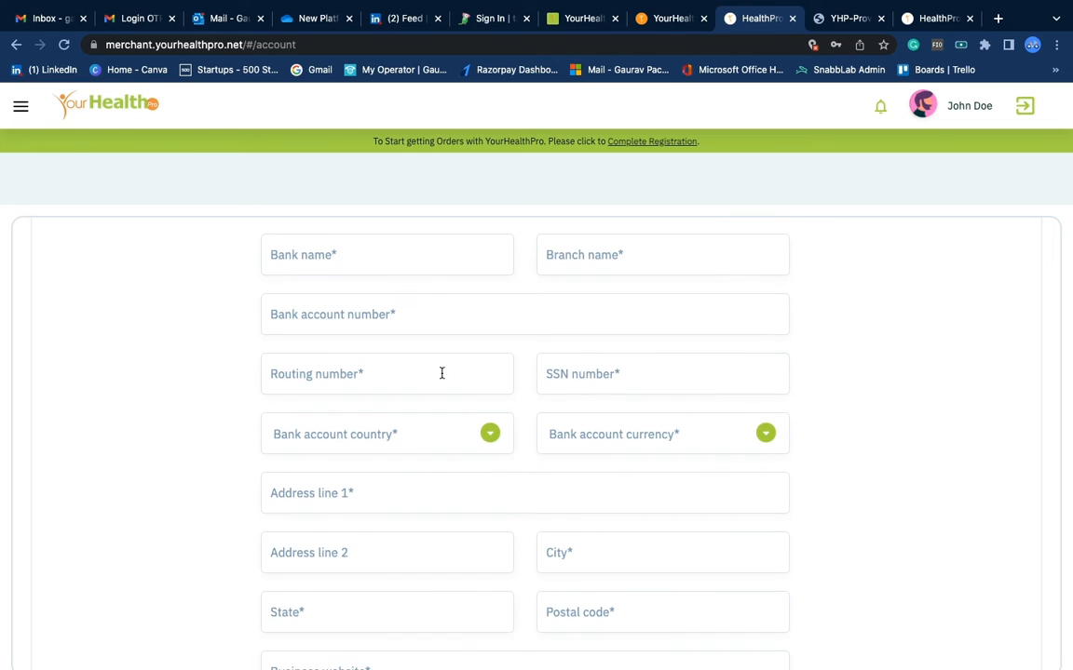
{"action": "left_click", "coordinate": [366, 254]}
{"action": "type", "text": "Name "}
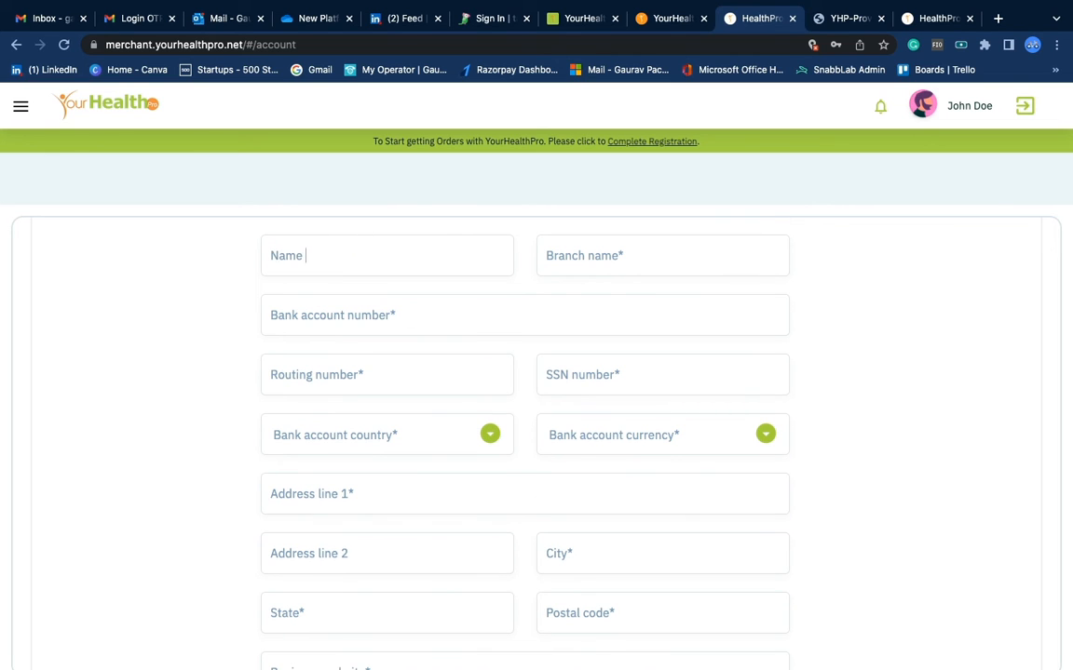
{"action": "type", "text": "ogf the"}
{"action": "key", "text": "super+a"}
{"action": "key", "text": "BackSpace"}
{"action": "type", "text": "Axi"}
{"action": "key", "text": "BackSpace"}
{"action": "key", "text": "BackSpace"}
{"action": "key", "text": "BackSpace"}
{"action": "type", "text": "Bqn"}
{"action": "key", "text": "BackSpace"}
{"action": "key", "text": "BackSpace"}
{"action": "type", "text": "ank of america"}
Work through the branch, account, routing, SSN, country and address fields of the bank form
{"action": "left_click", "coordinate": [573, 258]}
{"action": "type", "text": "Oregon"}
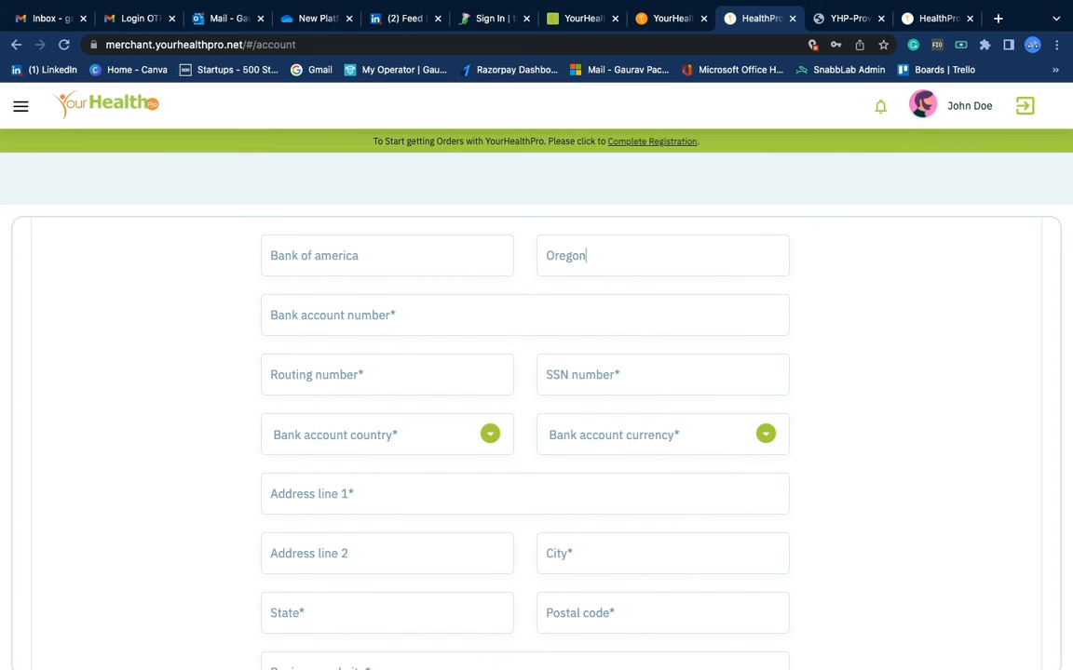
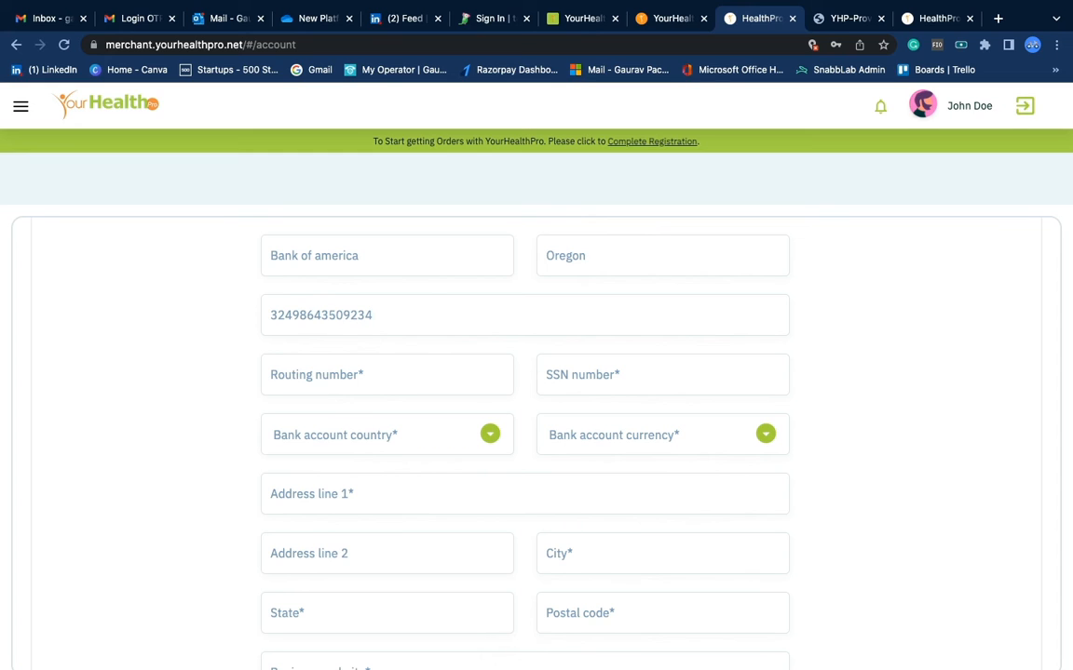
{"action": "key", "text": "ctrl+a"}
{"action": "key", "text": "BackSpace"}
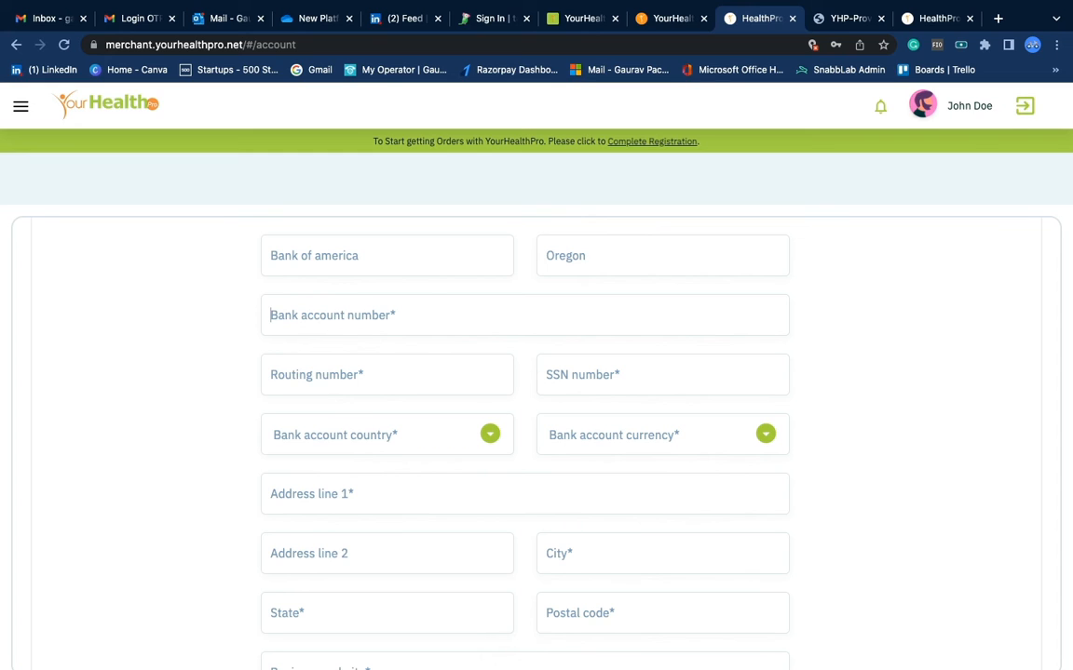
{"action": "left_click", "coordinate": [430, 366]}
{"action": "left_click", "coordinate": [622, 366]}
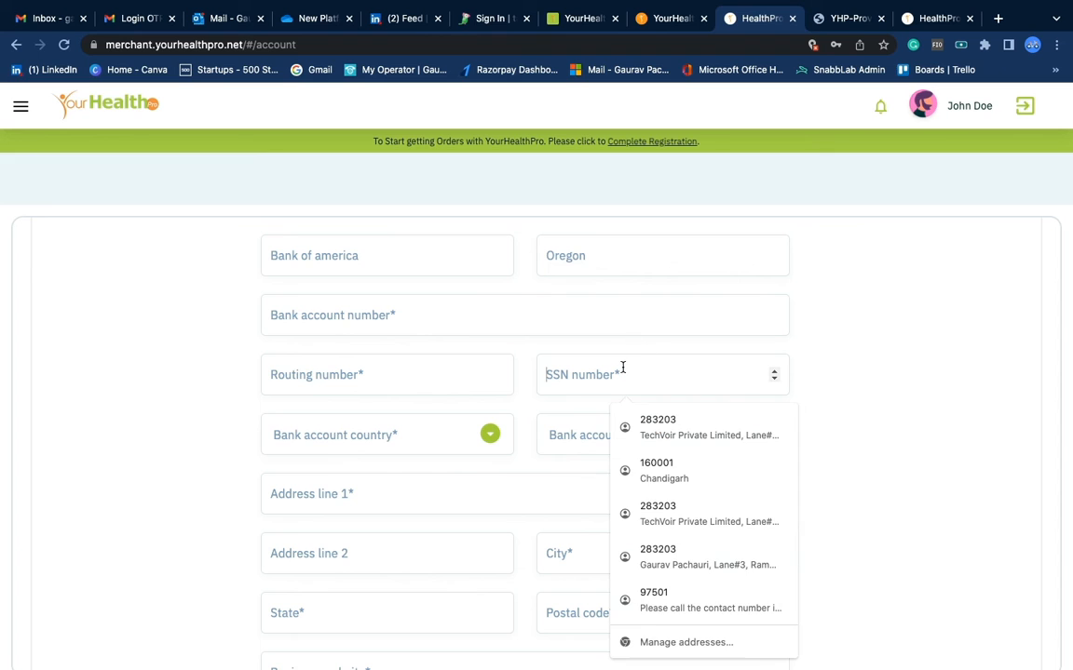
{"action": "left_click", "coordinate": [451, 462]}
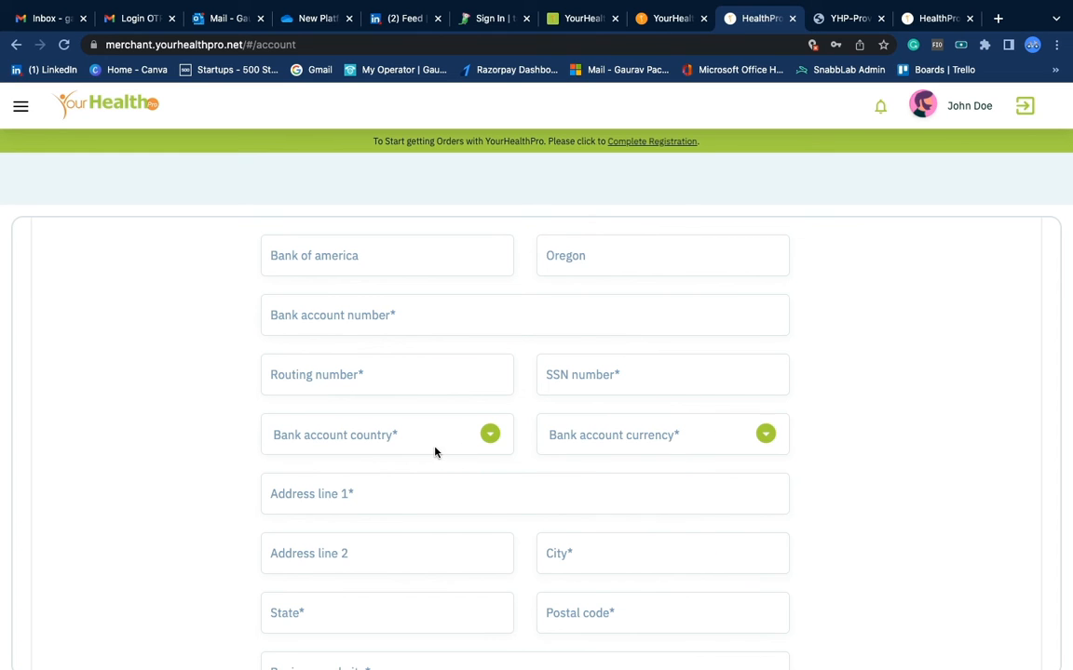
{"action": "left_click", "coordinate": [430, 437]}
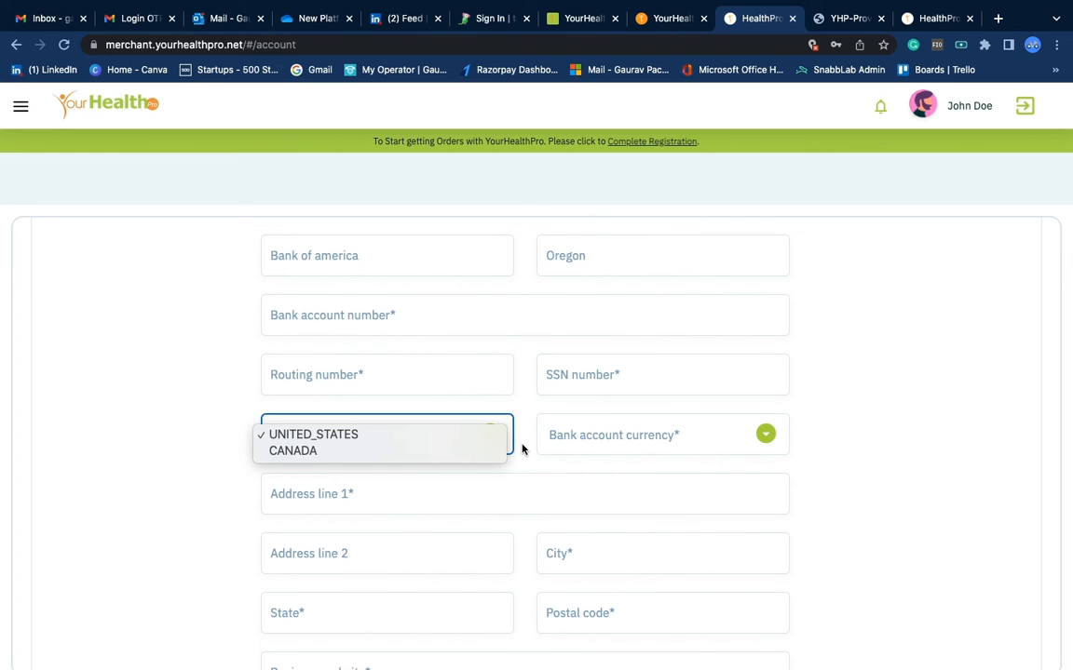
{"action": "scroll", "coordinate": [521, 448], "scroll_direction": "down", "scroll_amount": 2}
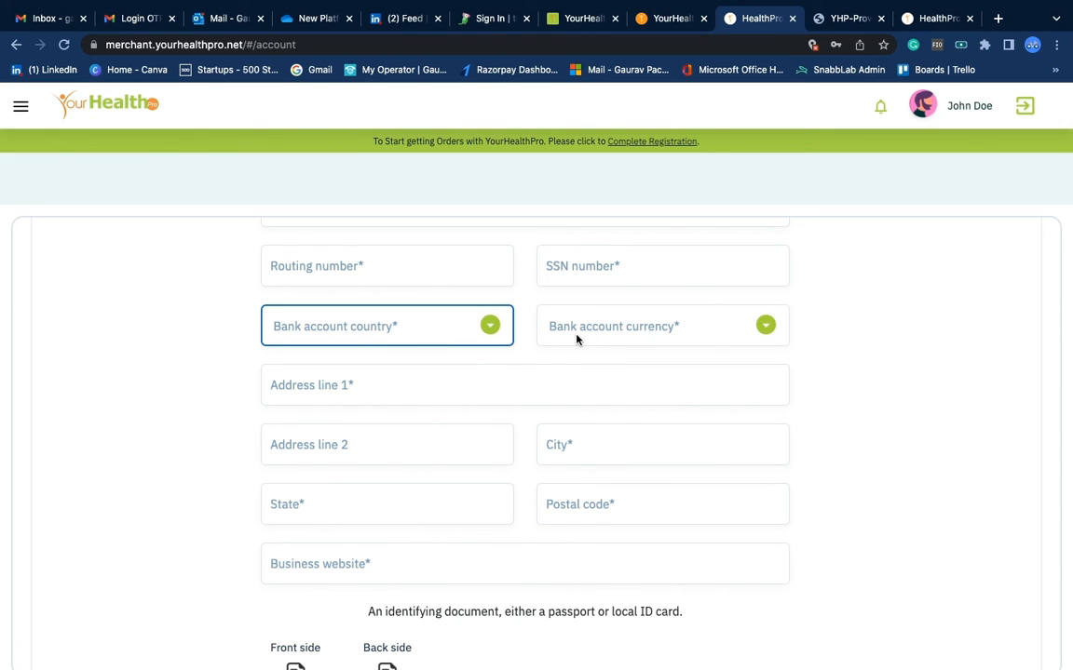
{"action": "left_click", "coordinate": [402, 393]}
{"action": "left_click", "coordinate": [863, 391]}
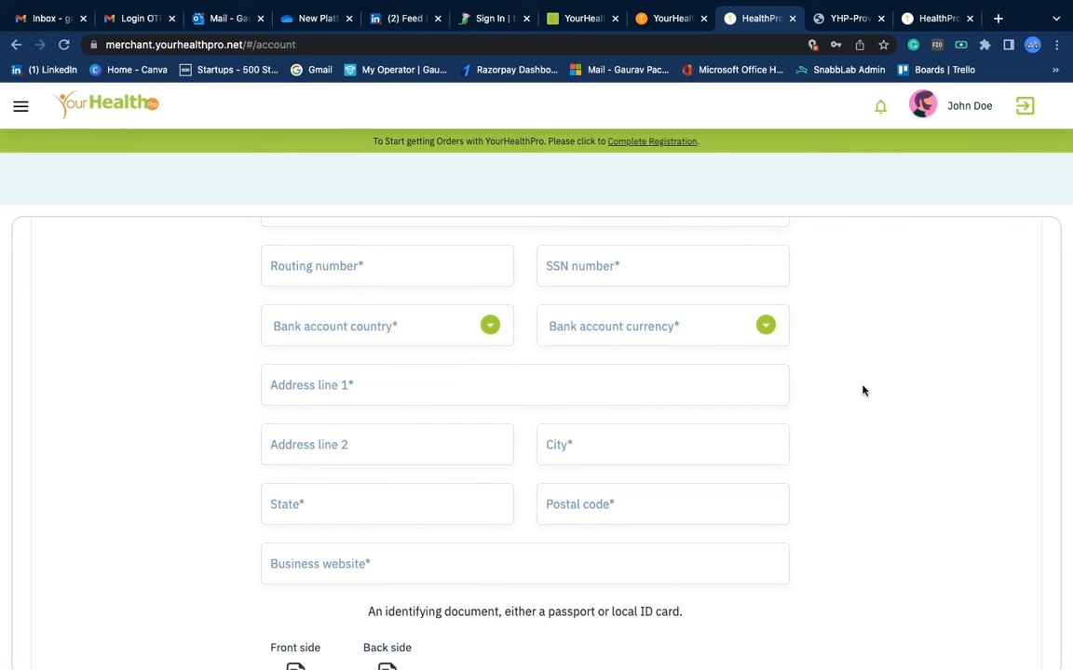
{"action": "scroll", "coordinate": [862, 389], "scroll_direction": "up", "scroll_amount": 3}
{"action": "scroll", "coordinate": [863, 390], "scroll_direction": "down", "scroll_amount": 2}
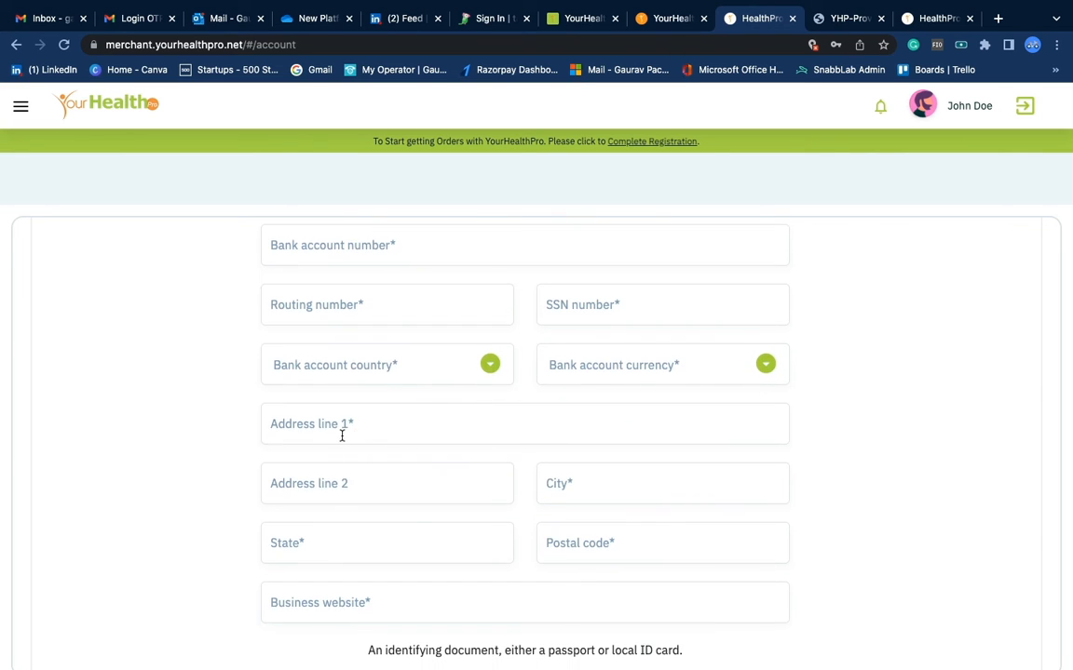
{"action": "scroll", "coordinate": [372, 465], "scroll_direction": "down", "scroll_amount": 5}
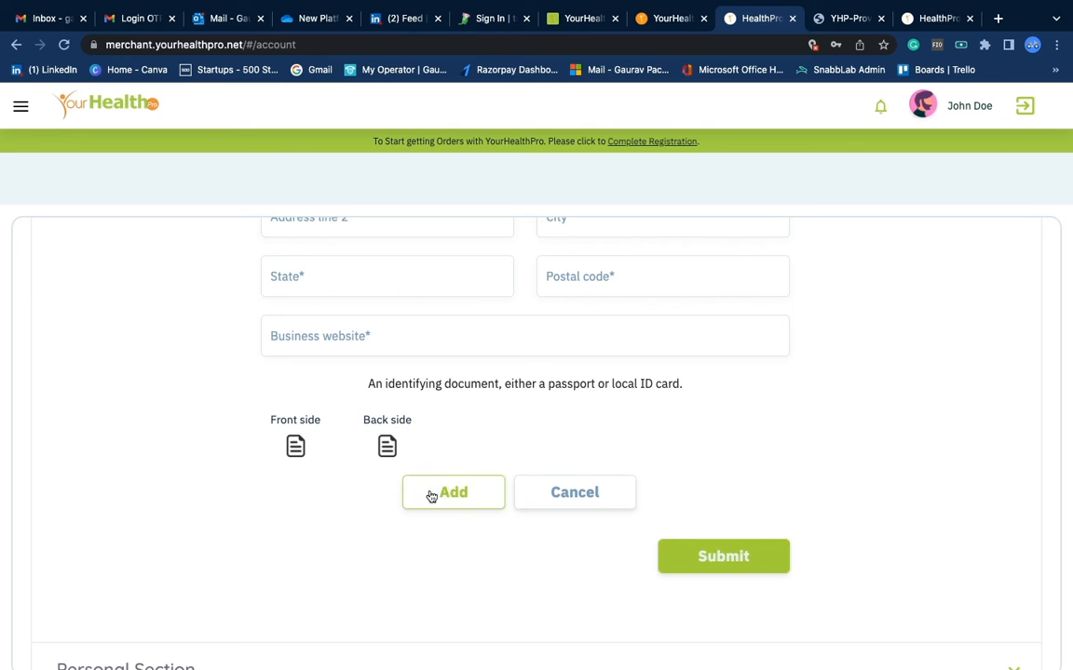
Submit the profile form and scroll down to the collapsed sections below it
{"action": "left_click", "coordinate": [713, 557]}
{"action": "scroll", "coordinate": [611, 455], "scroll_direction": "up", "scroll_amount": 8}
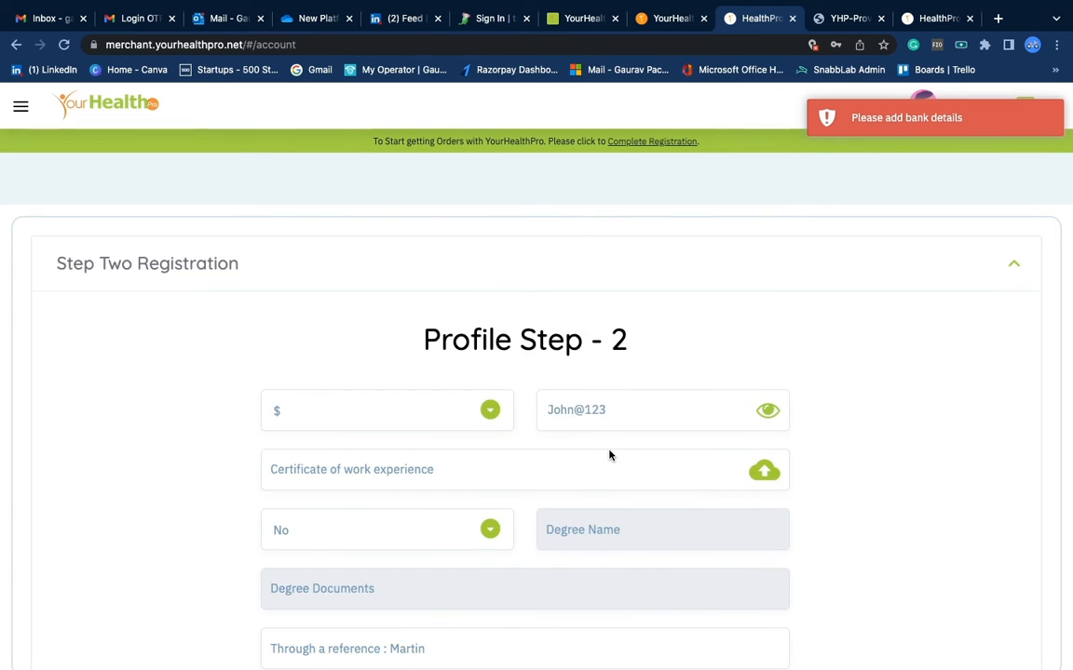
{"action": "scroll", "coordinate": [610, 456], "scroll_direction": "down", "scroll_amount": 5}
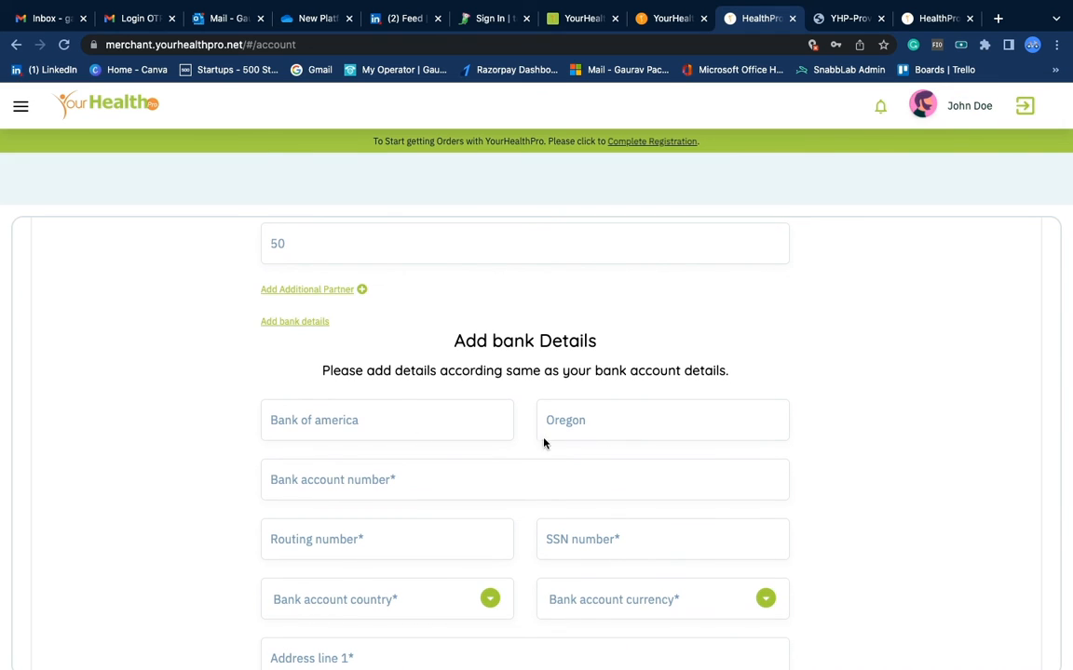
{"action": "scroll", "coordinate": [603, 460], "scroll_direction": "down", "scroll_amount": 3}
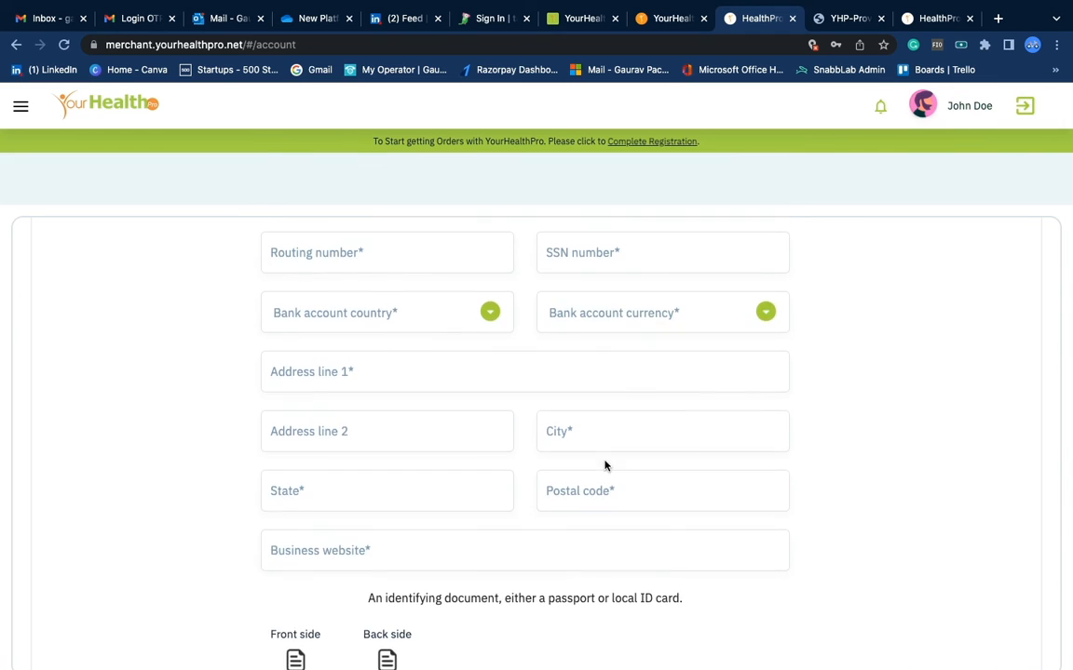
{"action": "scroll", "coordinate": [604, 465], "scroll_direction": "down", "scroll_amount": 3}
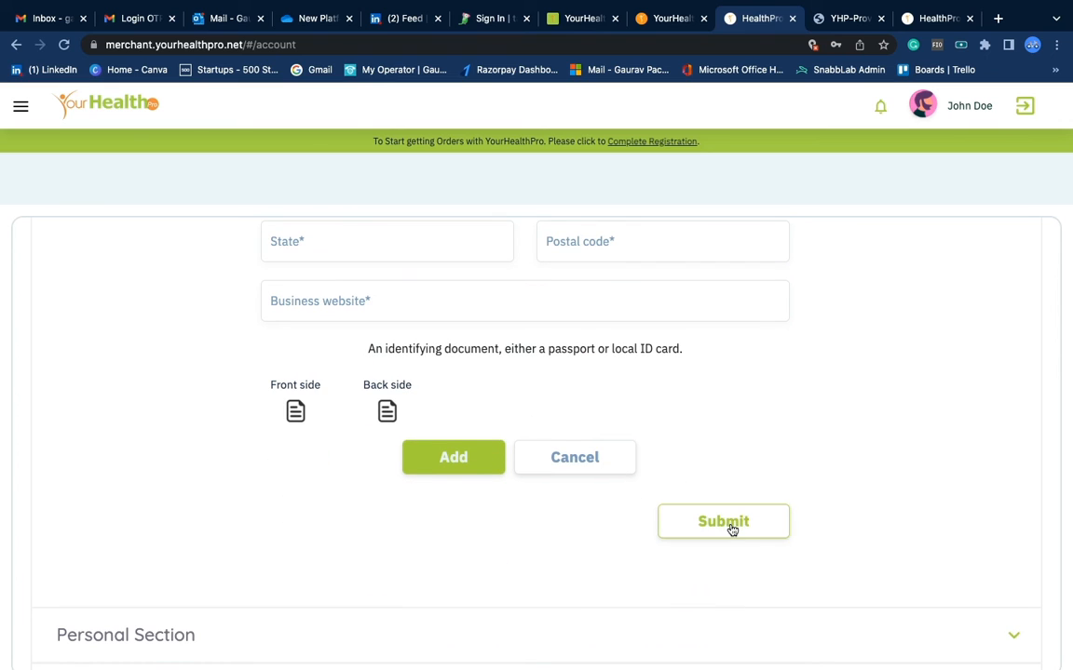
{"action": "scroll", "coordinate": [567, 468], "scroll_direction": "down", "scroll_amount": 3}
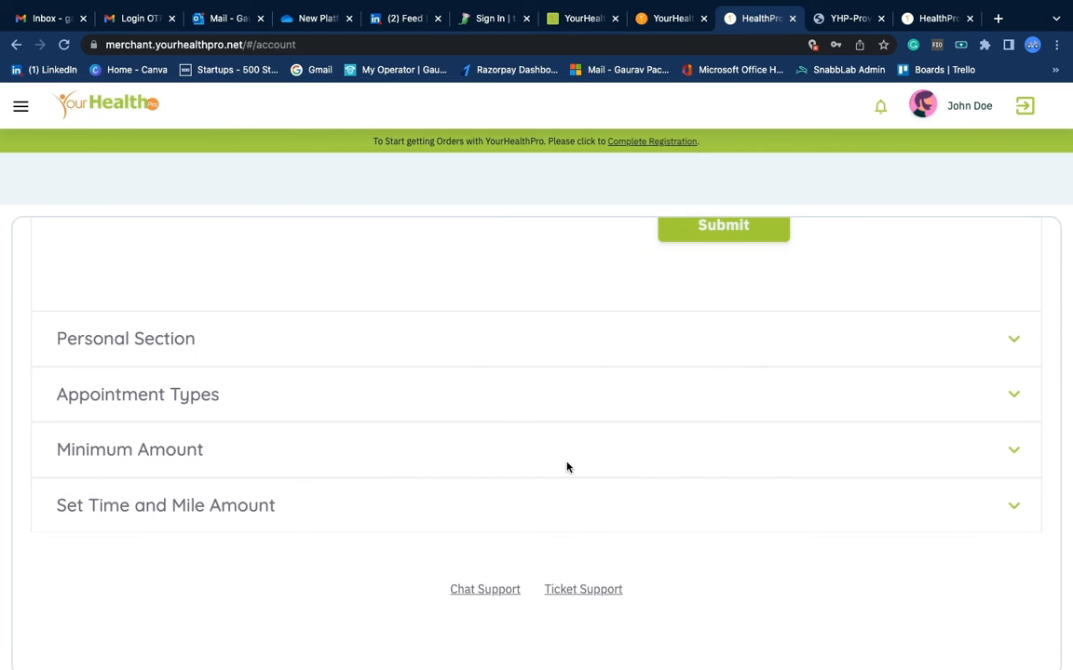
{"action": "scroll", "coordinate": [554, 479], "scroll_direction": "up", "scroll_amount": 10}
{"action": "scroll", "coordinate": [550, 491], "scroll_direction": "down", "scroll_amount": 10}
Expand Appointment Types, dismiss the password prompt, and add Clinic Visit and Tele Visit
{"action": "left_click", "coordinate": [160, 395]}
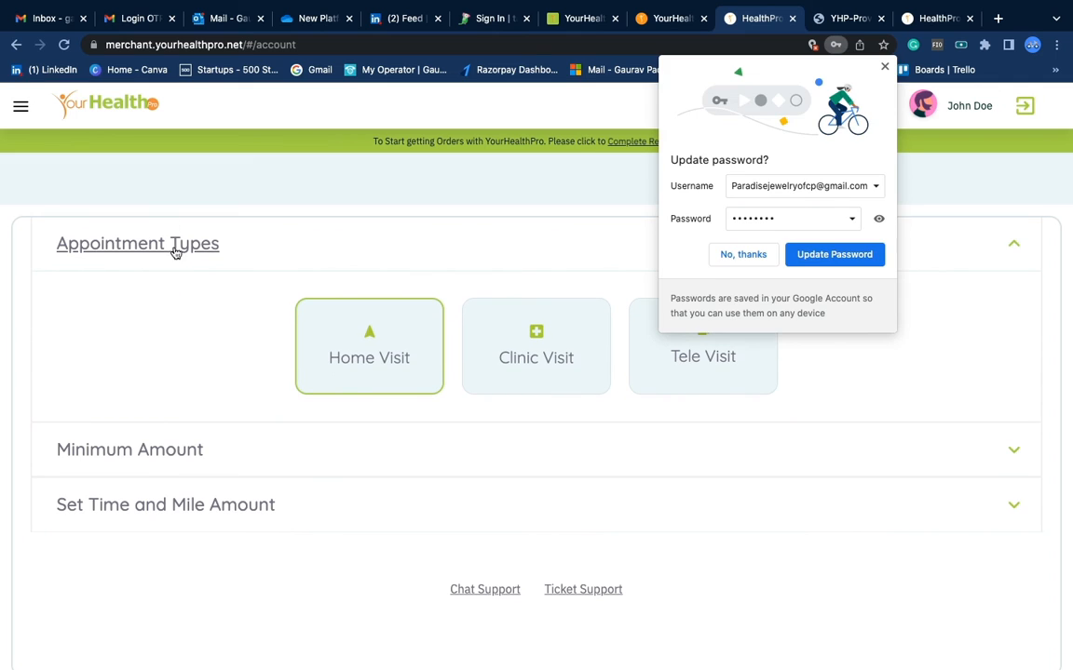
{"action": "left_click", "coordinate": [750, 259]}
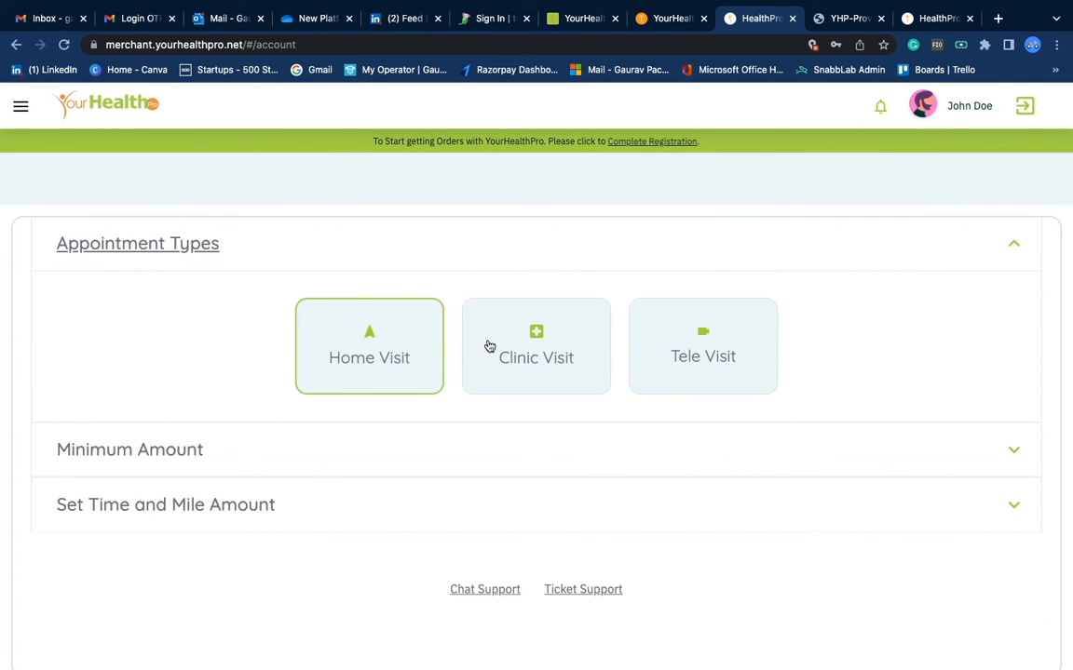
{"action": "left_click", "coordinate": [528, 346]}
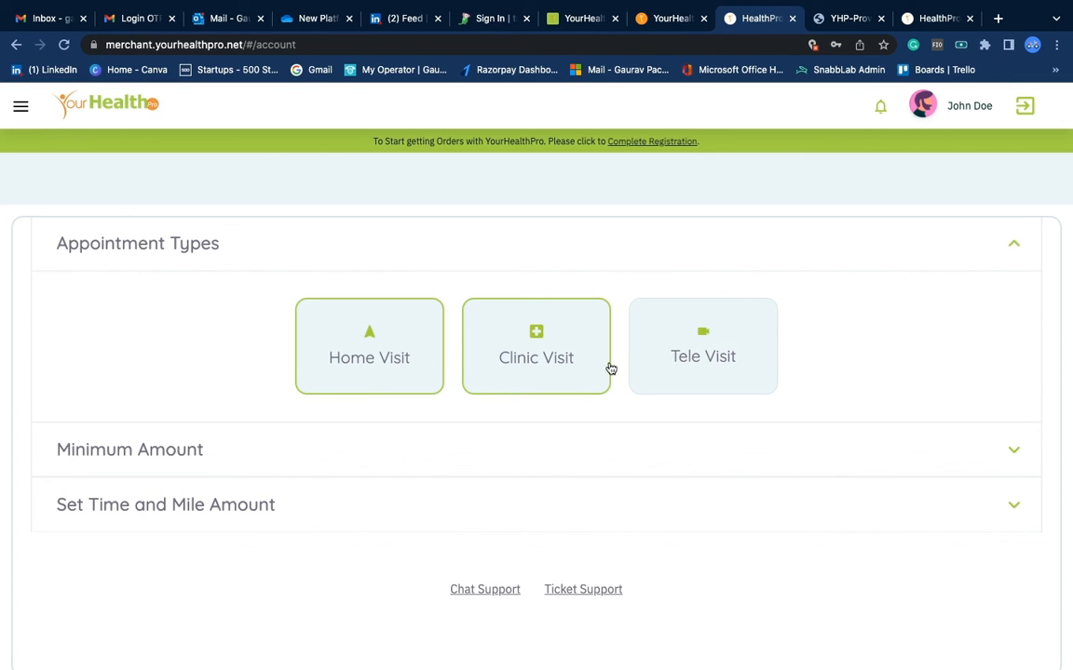
{"action": "left_click", "coordinate": [709, 373]}
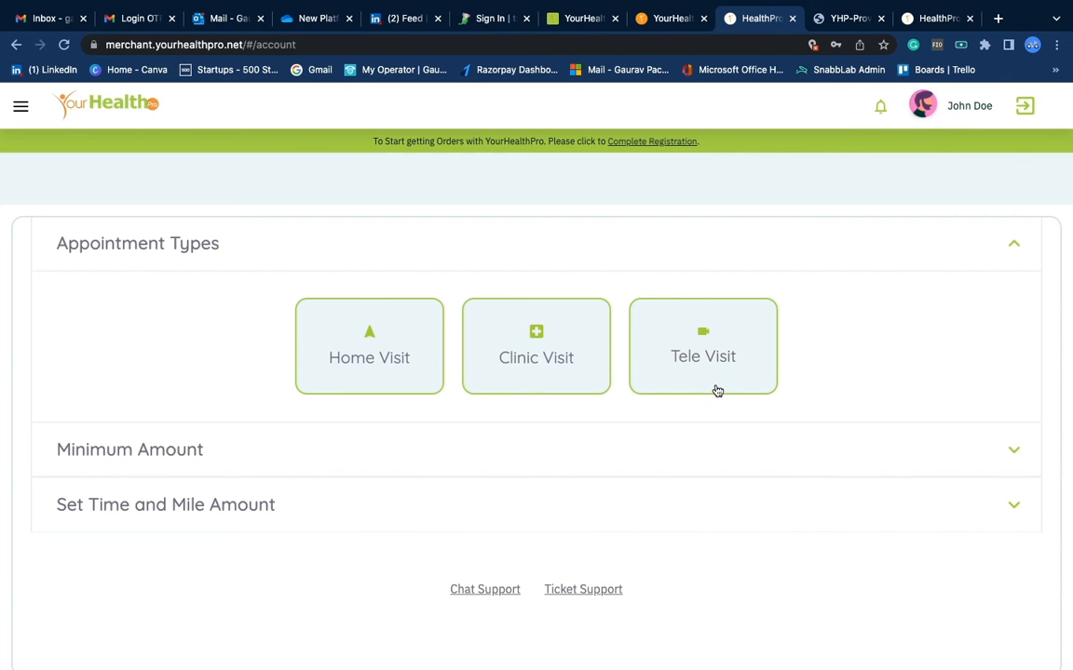
{"action": "scroll", "coordinate": [714, 388], "scroll_direction": "down", "scroll_amount": 1}
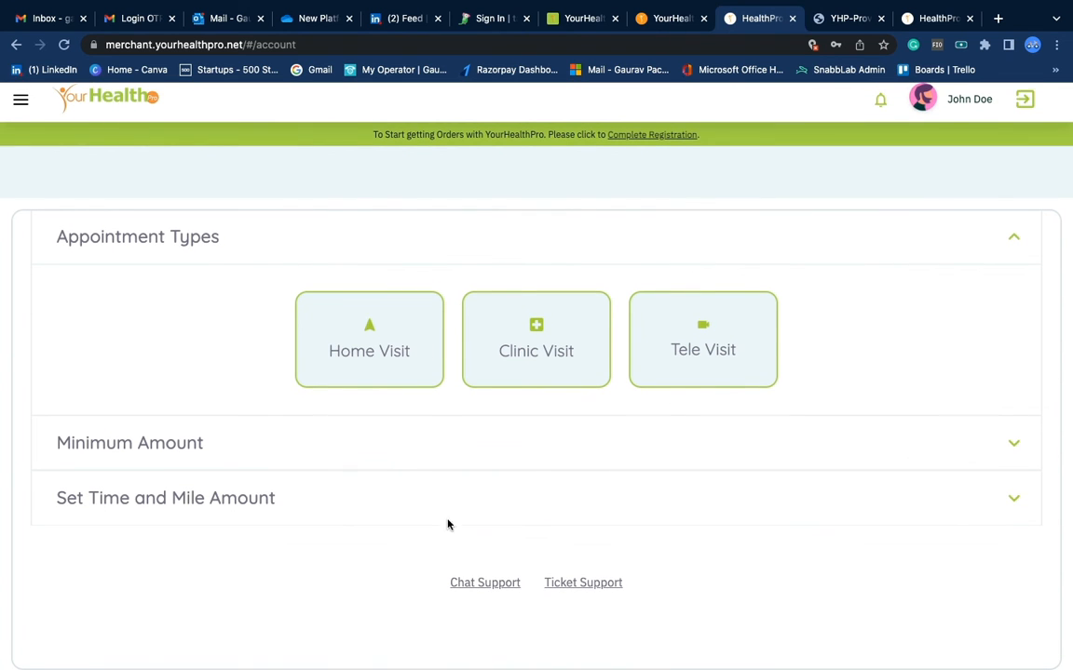
{"action": "scroll", "coordinate": [720, 382], "scroll_direction": "up", "scroll_amount": 2}
{"action": "scroll", "coordinate": [723, 383], "scroll_direction": "down", "scroll_amount": 2}
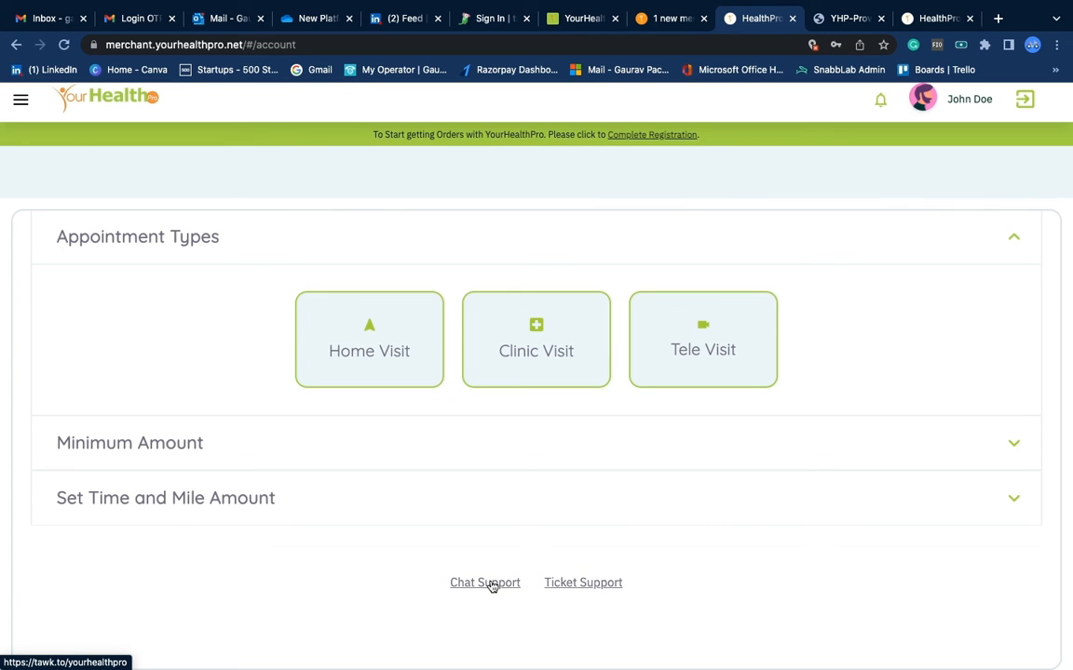
Open a new support ticket and fill in name, email, and subject 'Problem in joining the provider app'
{"action": "left_click", "coordinate": [583, 584]}
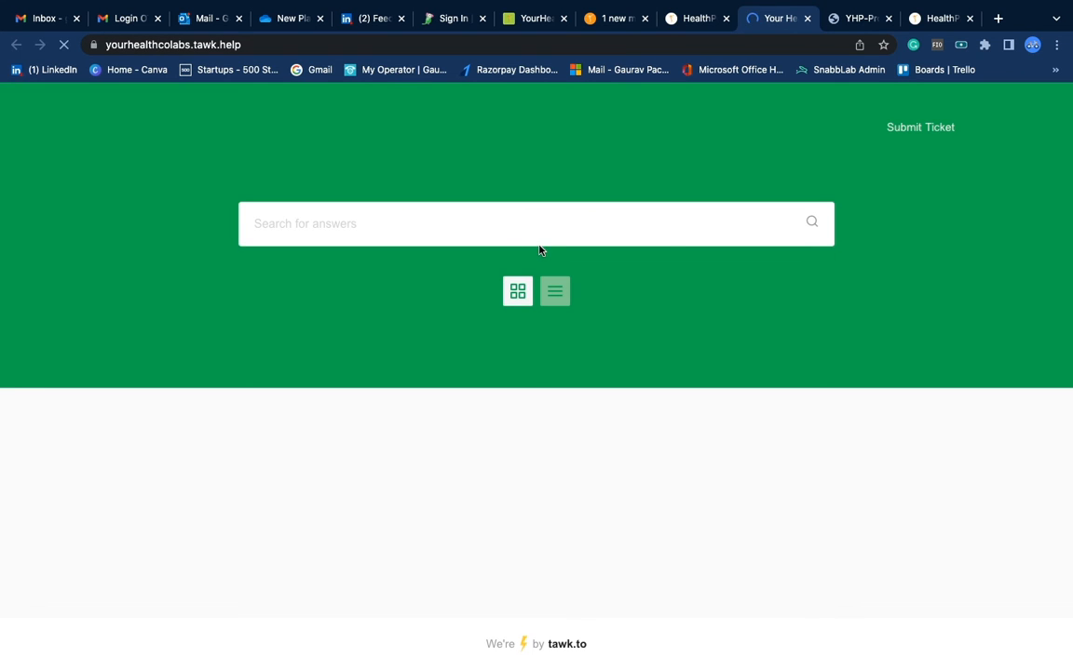
{"action": "left_click", "coordinate": [926, 130]}
{"action": "left_click", "coordinate": [422, 258]}
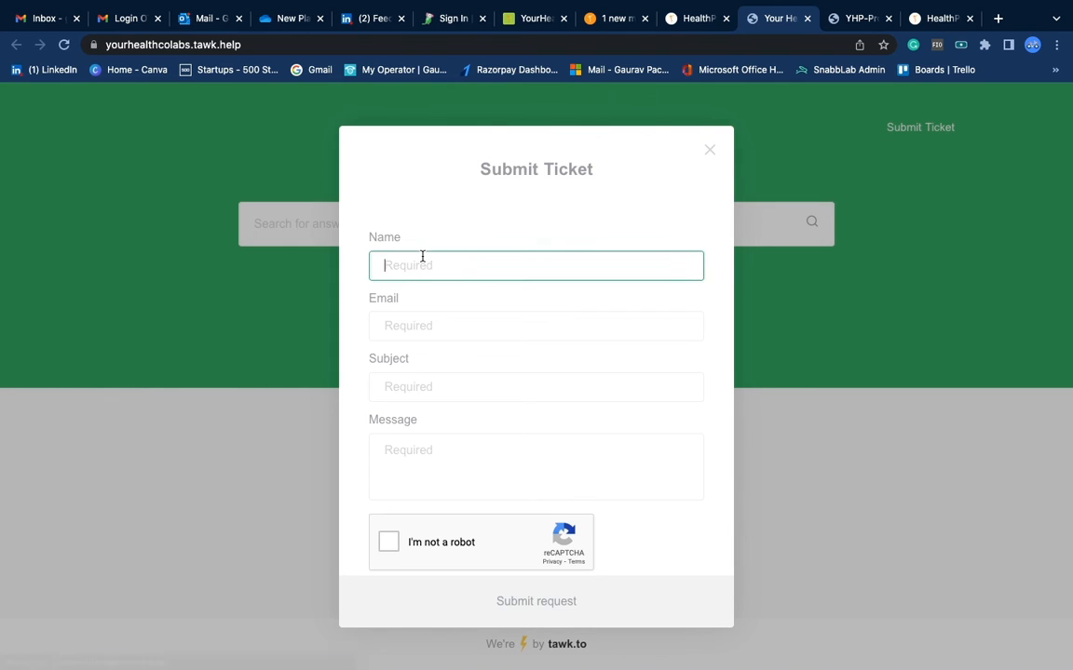
{"action": "type", "text": "John"}
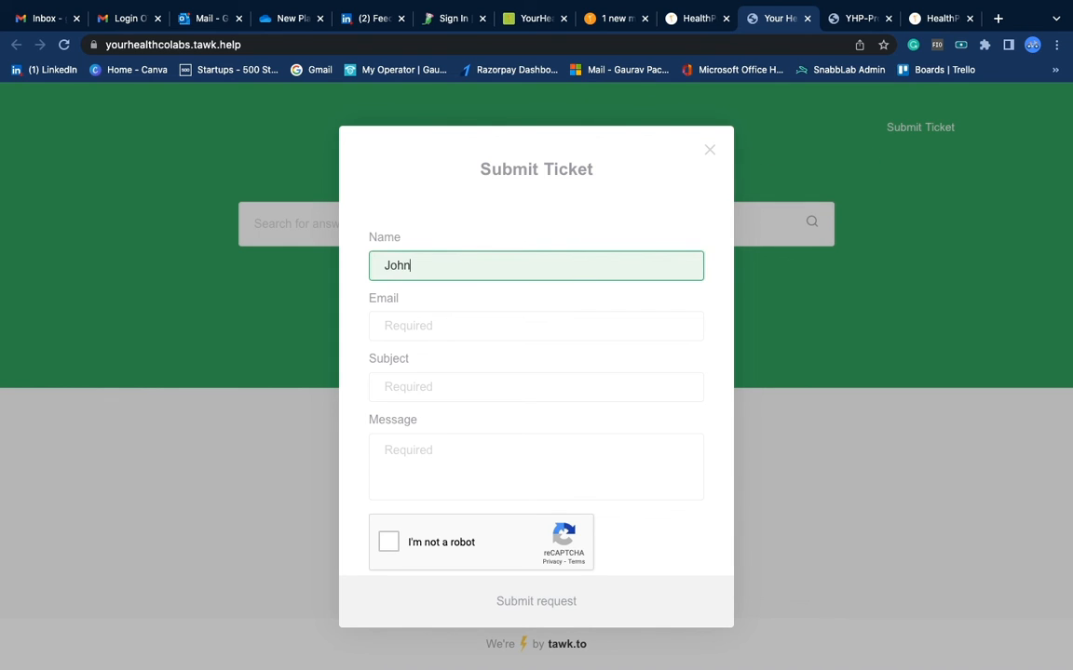
{"action": "key", "text": "Tab"}
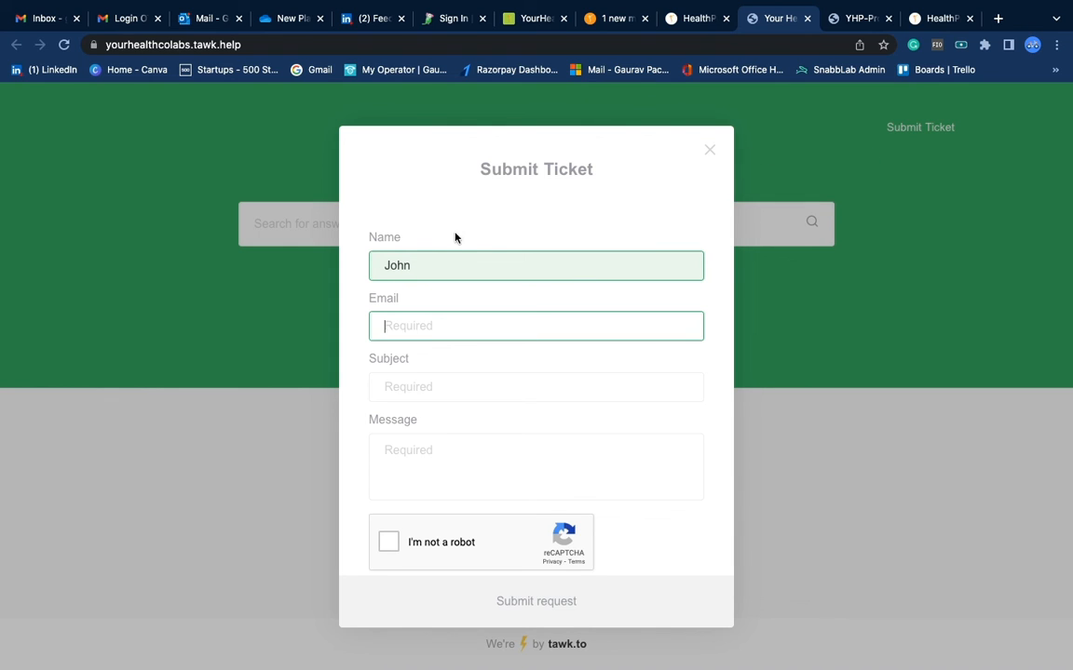
{"action": "left_click", "coordinate": [444, 274]}
{"action": "type", "text": "Doe"}
{"action": "key", "text": "Tab"}
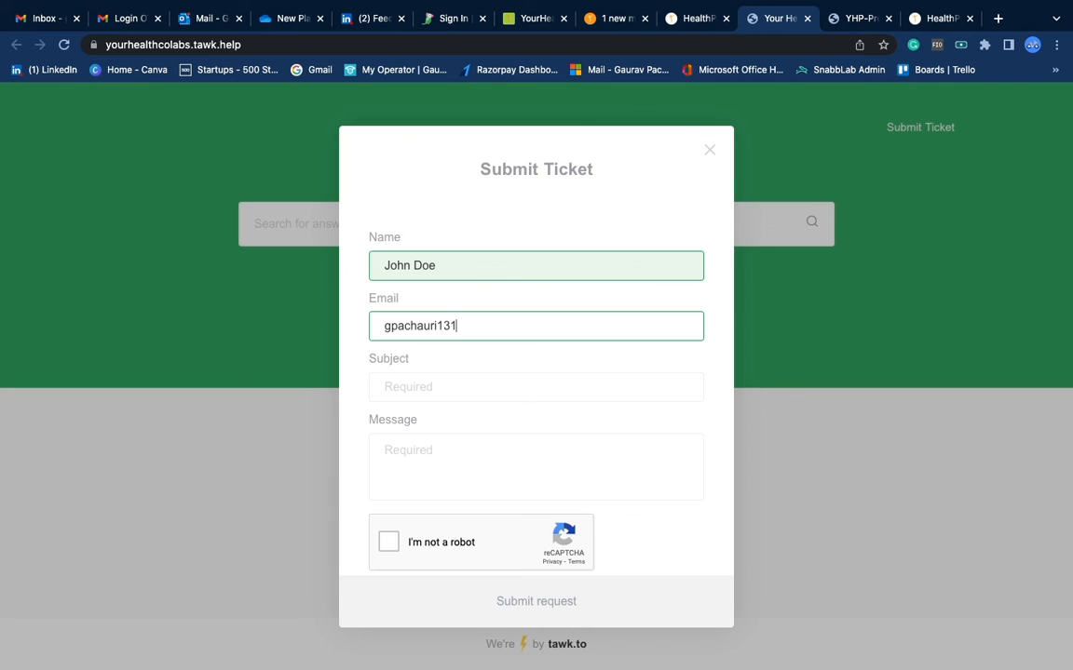
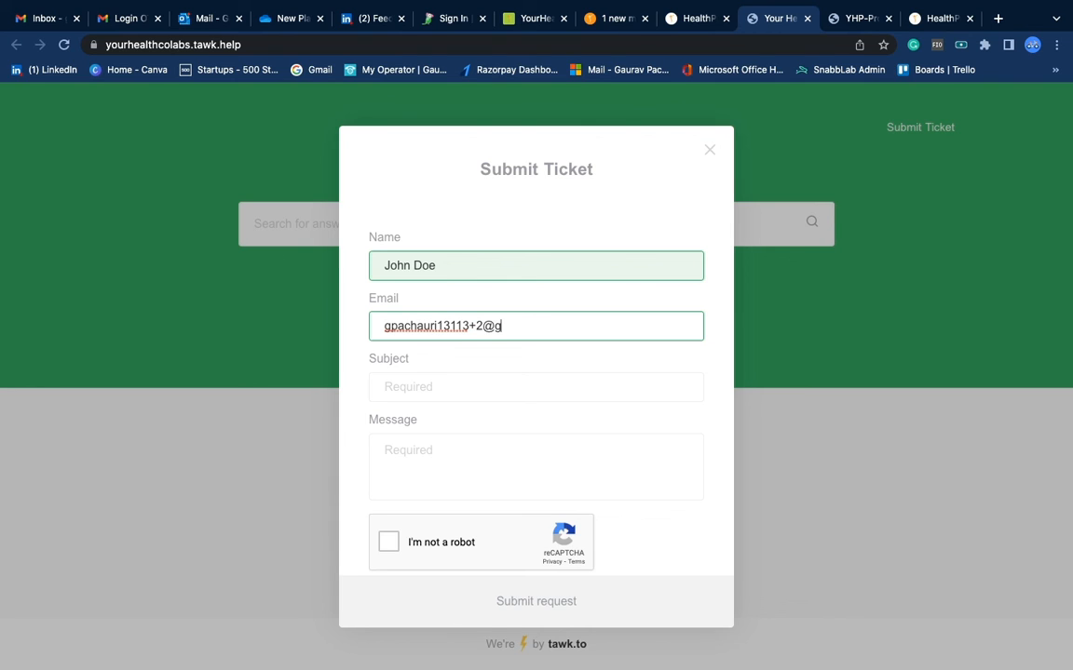
{"action": "key", "text": "Tab"}
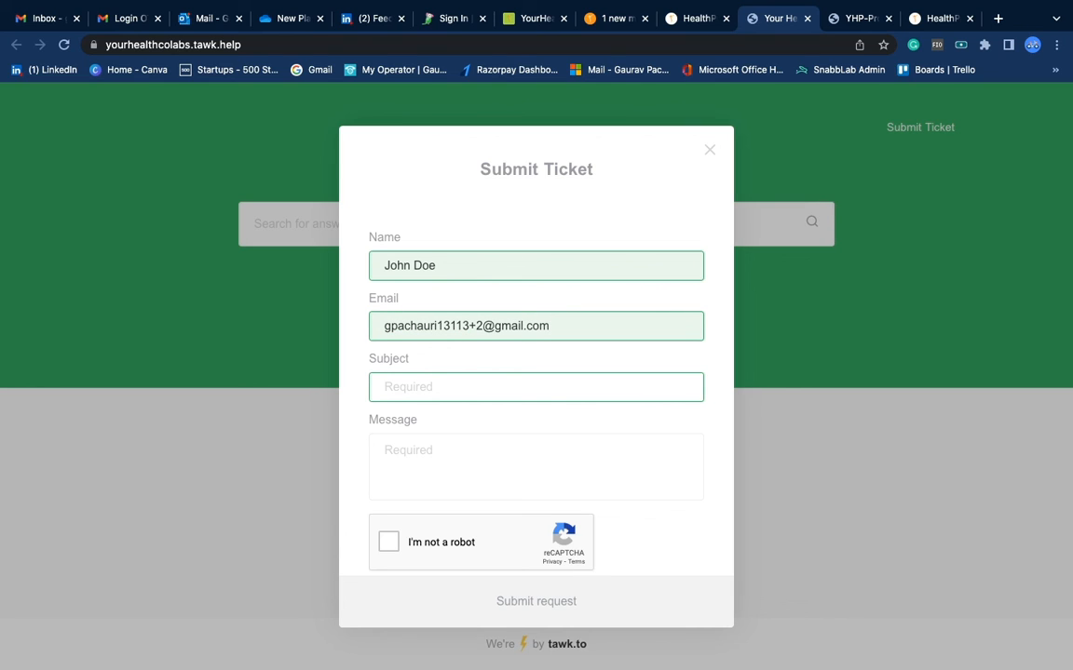
{"action": "type", "text": "Pro"}
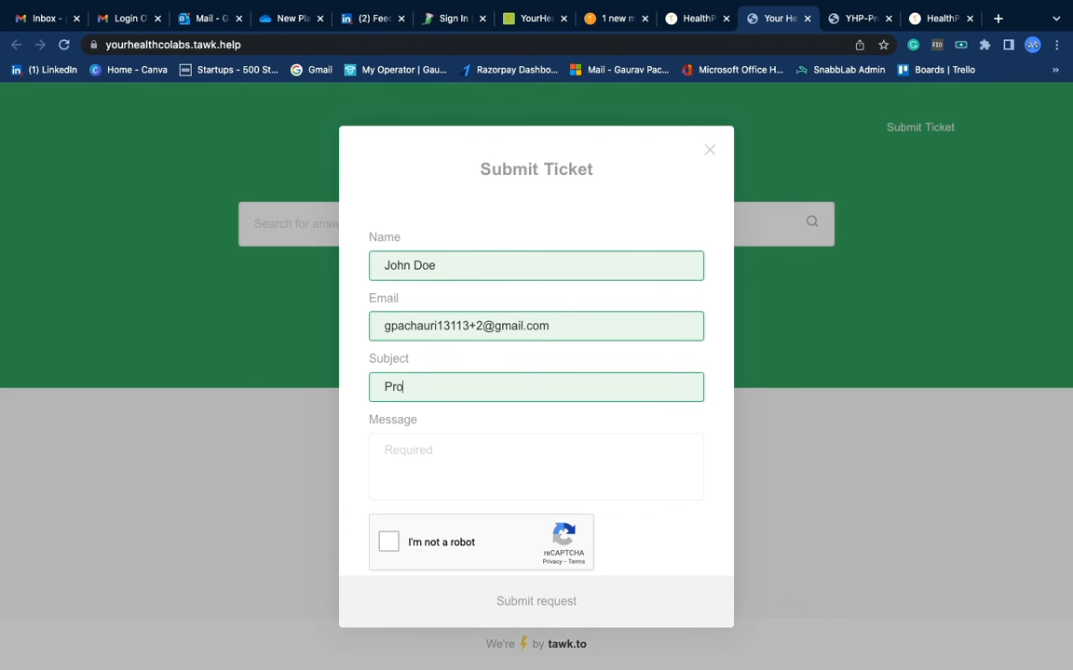
{"action": "type", "text": "blem in joining the provider app"}
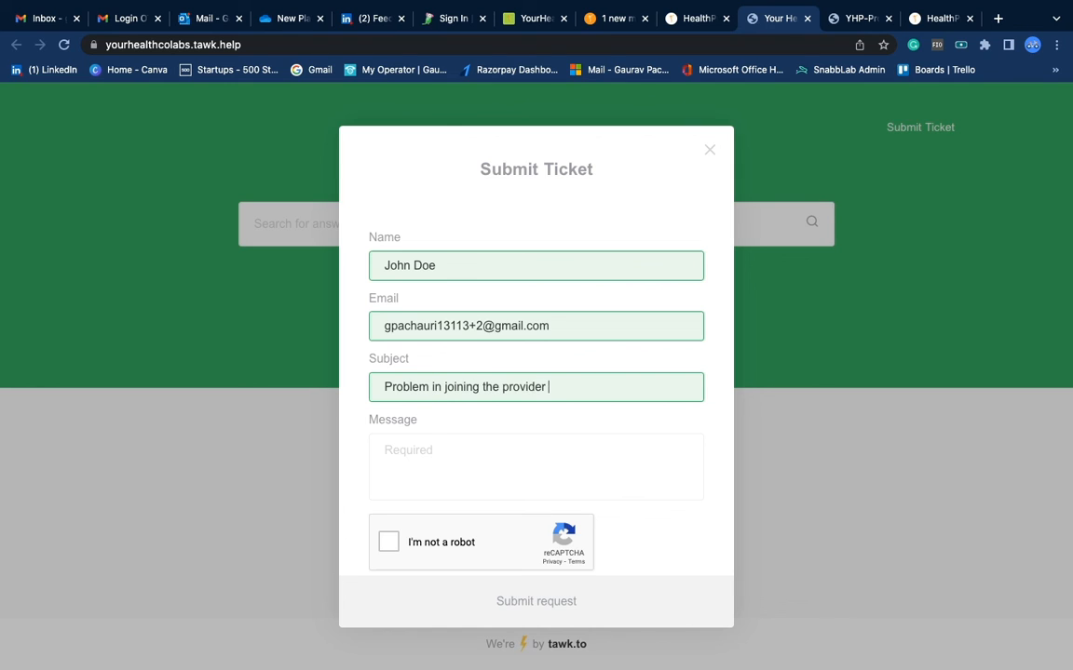
Write the message 'test', pass the reCAPTCHA, send the ticket, and return to the knowledgebase
{"action": "left_click", "coordinate": [426, 457]}
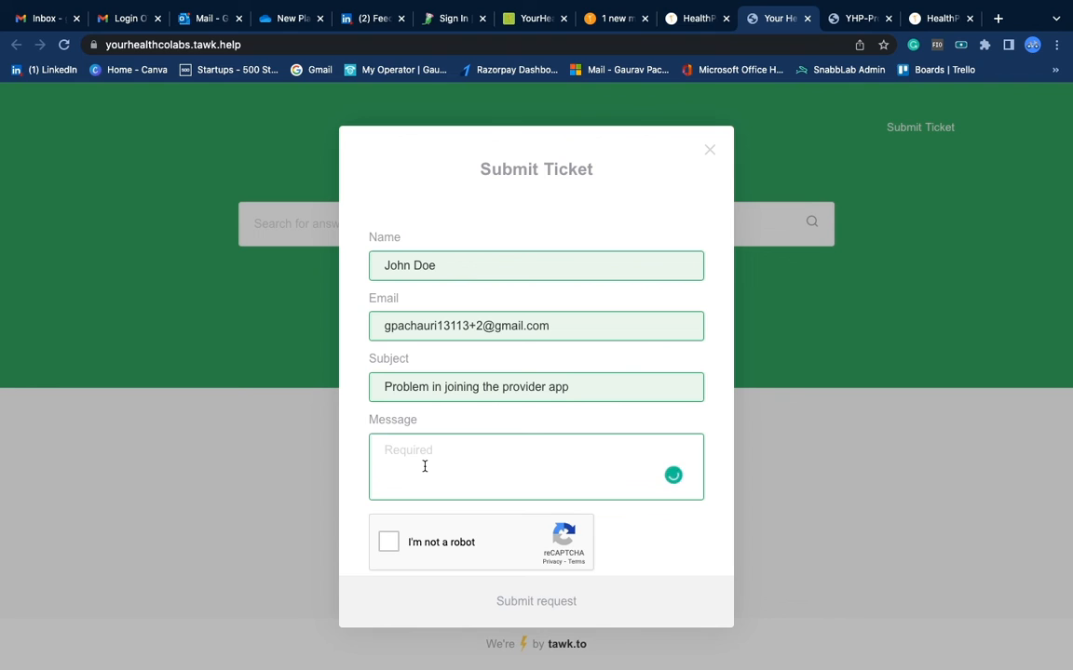
{"action": "type", "text": "sdgf;sdfjlbvdfs"}
{"action": "key", "text": "super+a"}
{"action": "key", "text": "BackSpace"}
{"action": "left_click", "coordinate": [389, 549]}
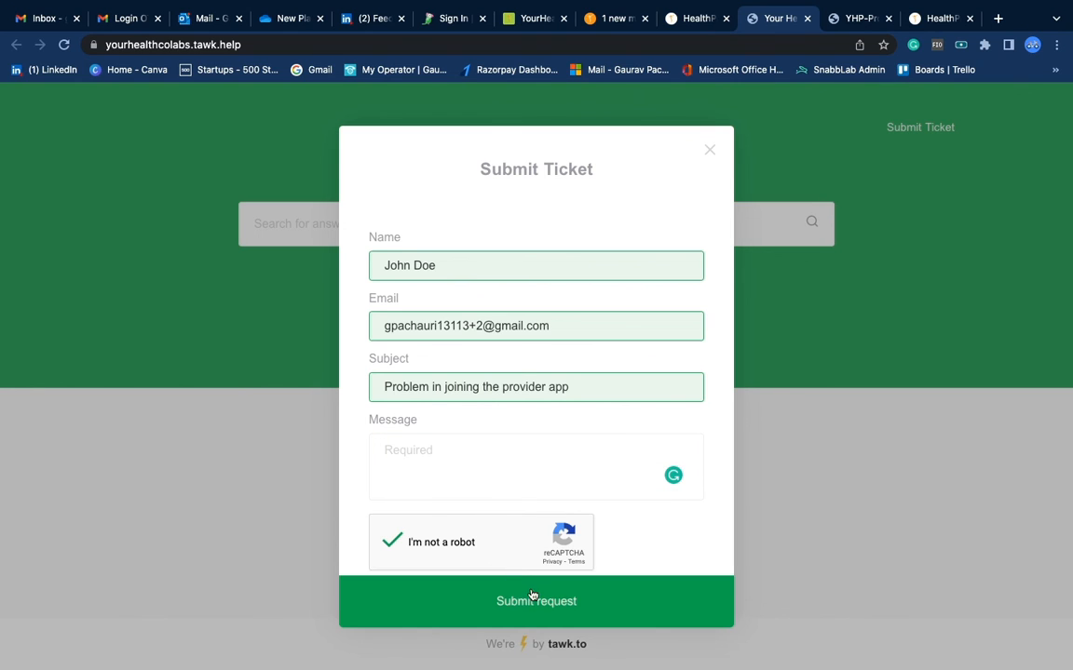
{"action": "left_click", "coordinate": [528, 603]}
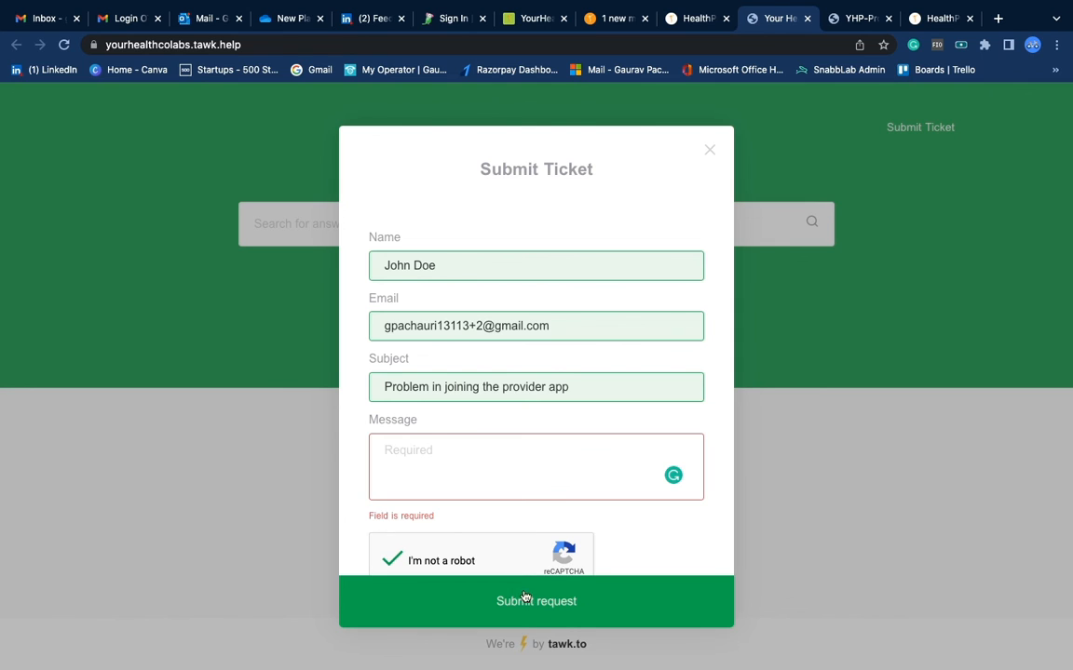
{"action": "type", "text": "test"}
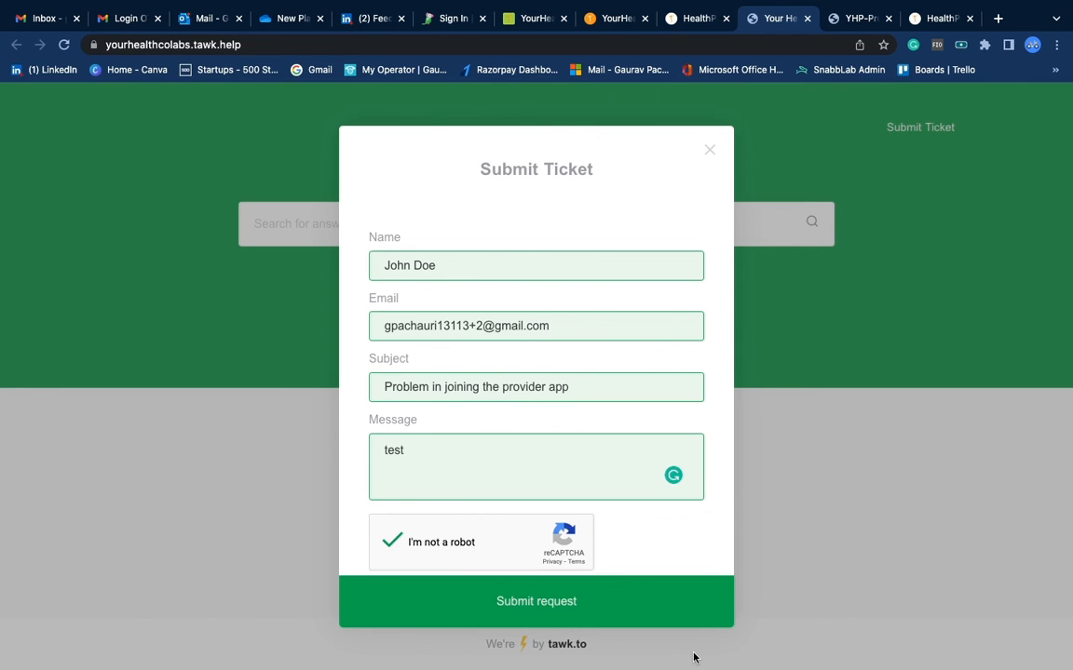
{"action": "left_click", "coordinate": [541, 601]}
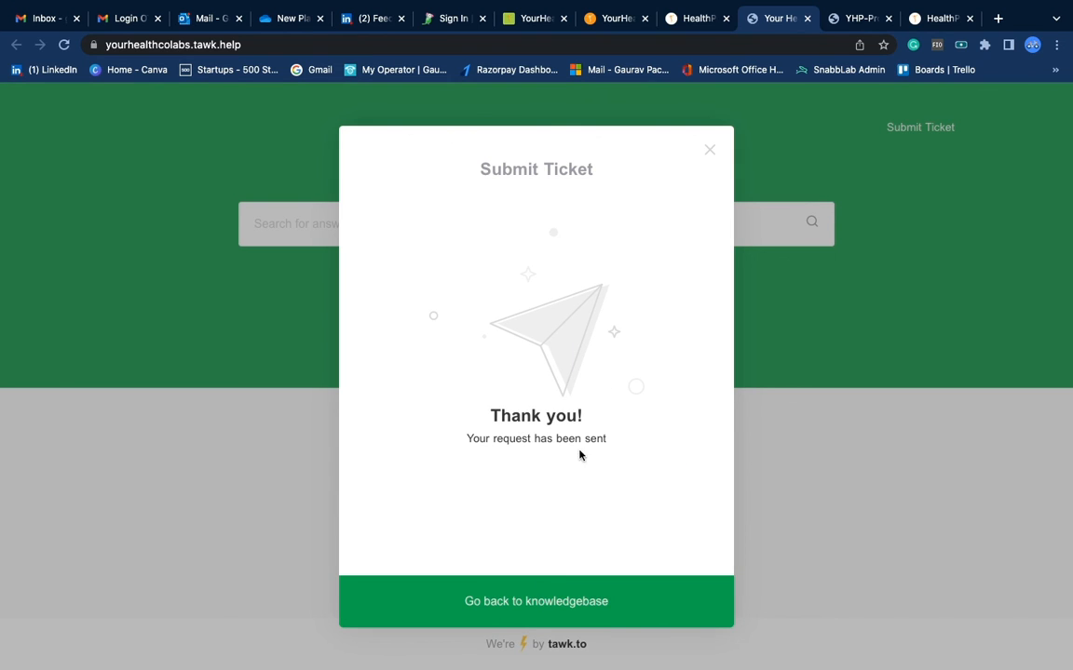
{"action": "left_click", "coordinate": [537, 605]}
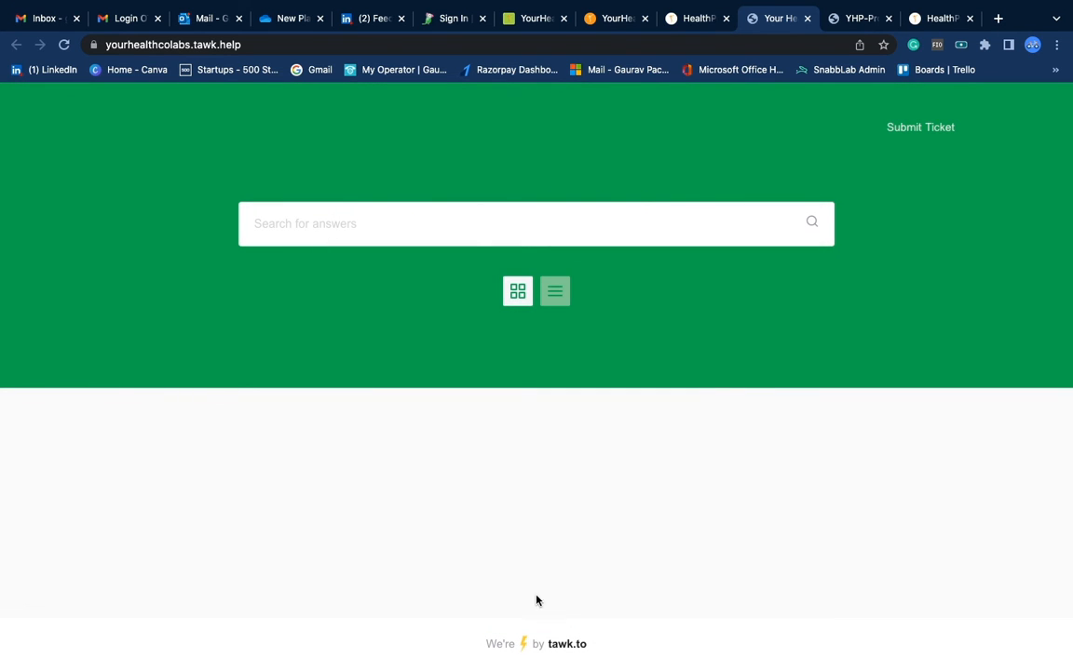
{"action": "key", "text": "ctrl+Left"}
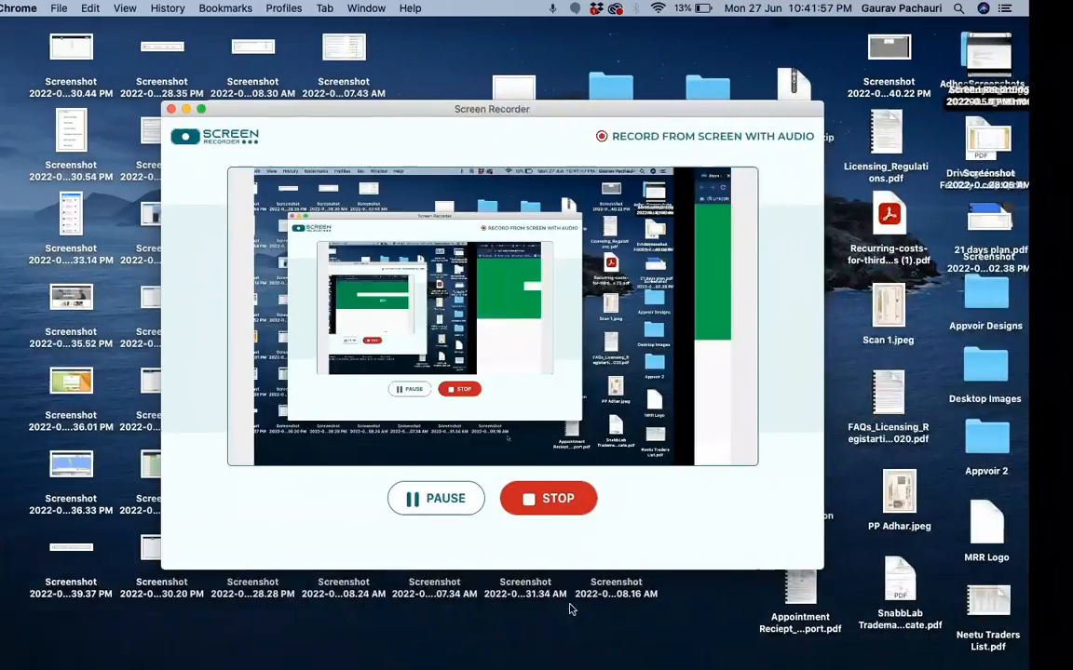